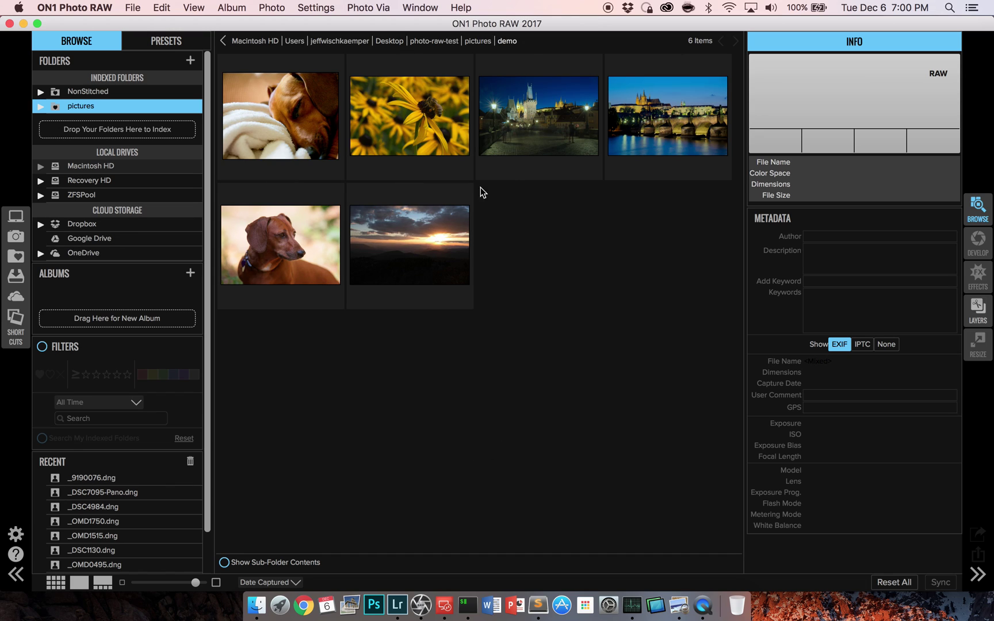
# - Jump up to the 'pictures' folder to list its 12 subfolders, such as Knoxville and trips
pyautogui.click(477, 41)
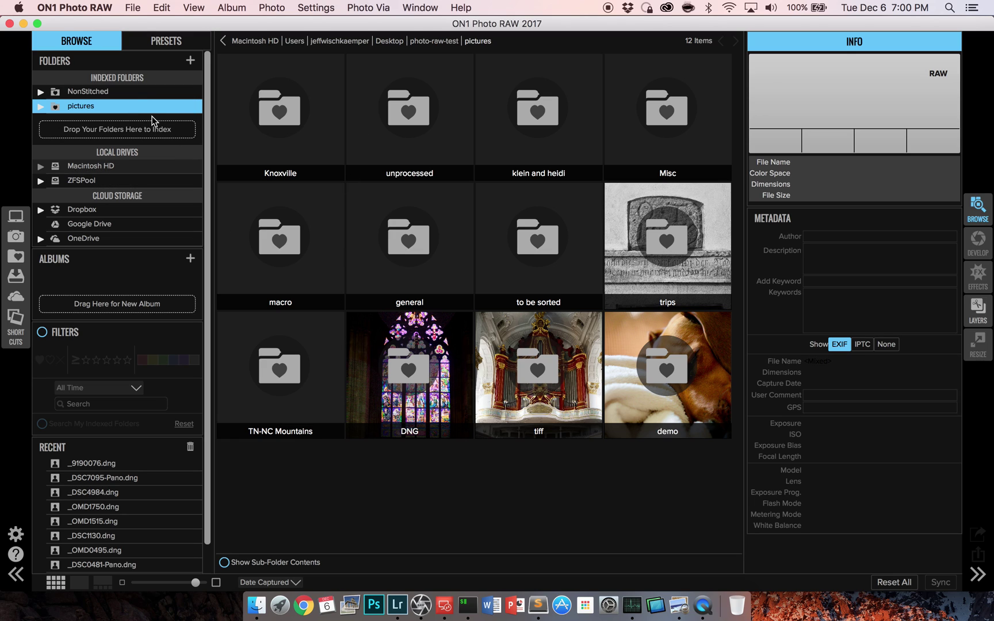
# - Show all 509 subfolder photos together and scroll down to the dog photos
pyautogui.click(225, 563)
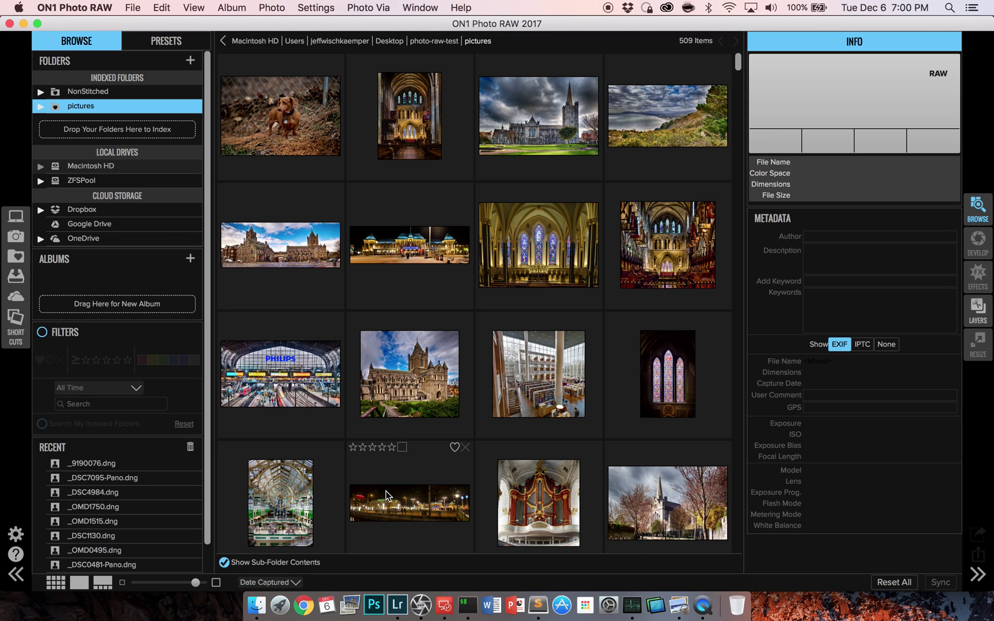
pyautogui.scroll(-3, 385, 491)
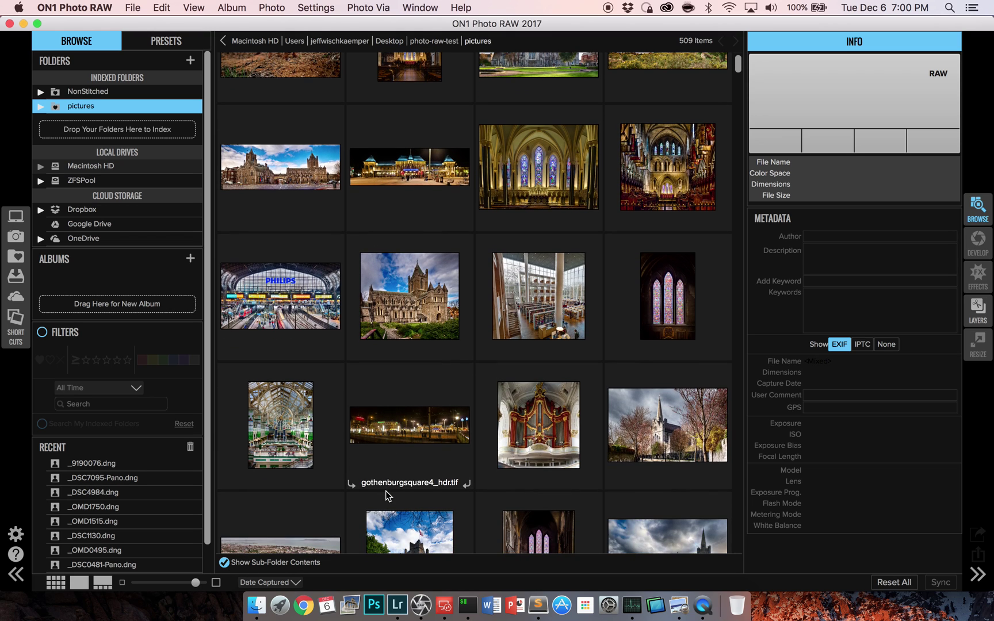
pyautogui.scroll(-10, 385, 491)
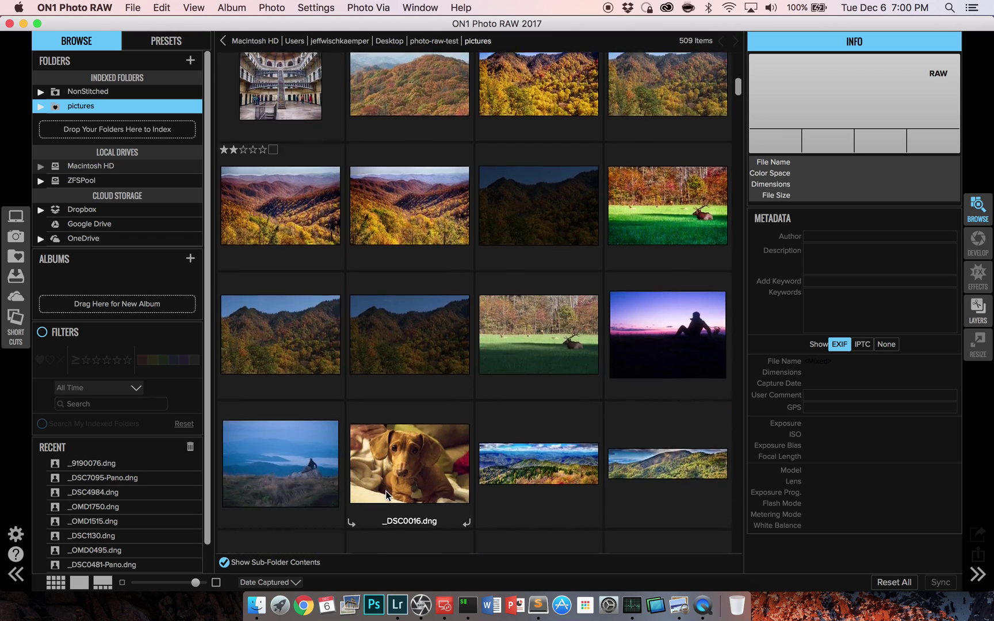
pyautogui.scroll(-15, 385, 490)
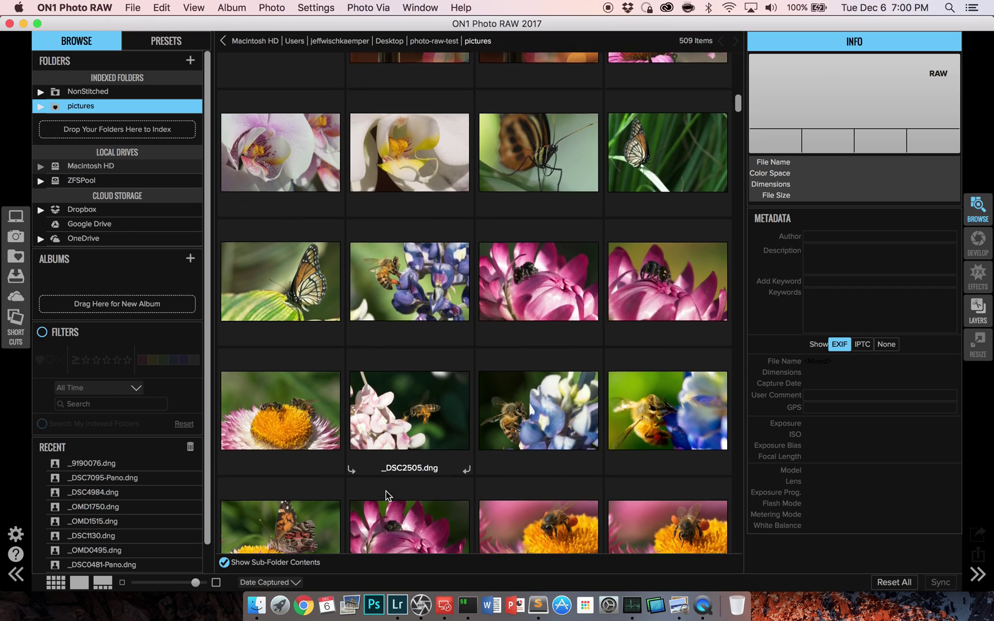
pyautogui.scroll(-15, 385, 491)
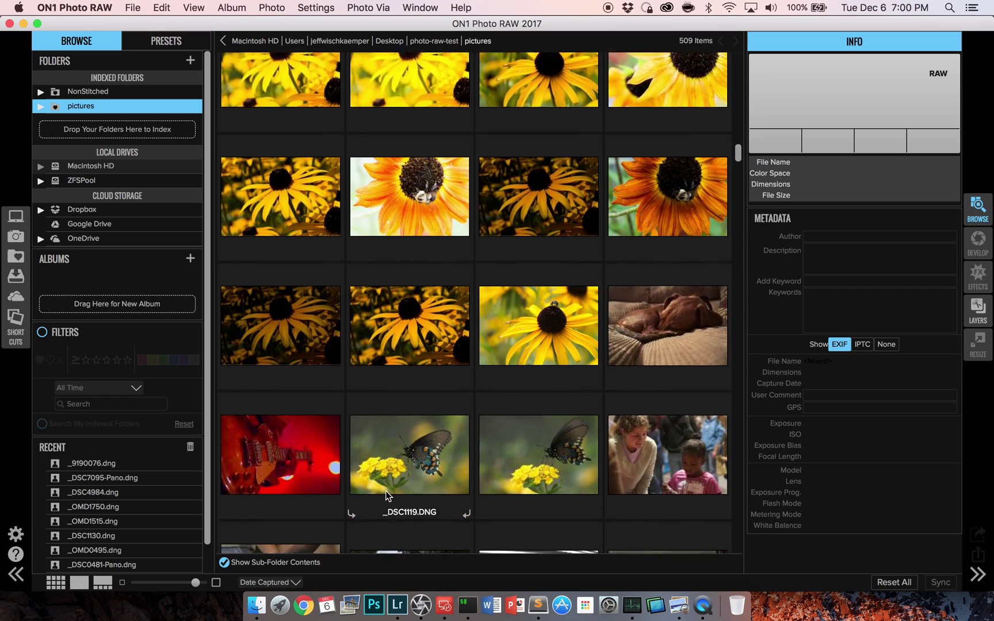
pyautogui.scroll(5, 385, 490)
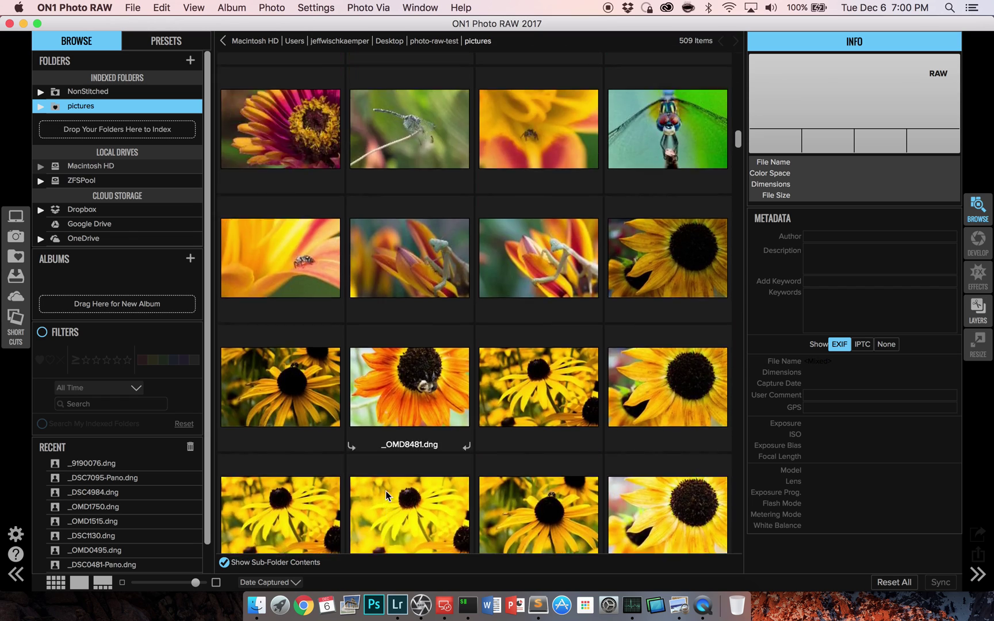
pyautogui.scroll(-3, 386, 491)
pyautogui.scroll(-5, 387, 496)
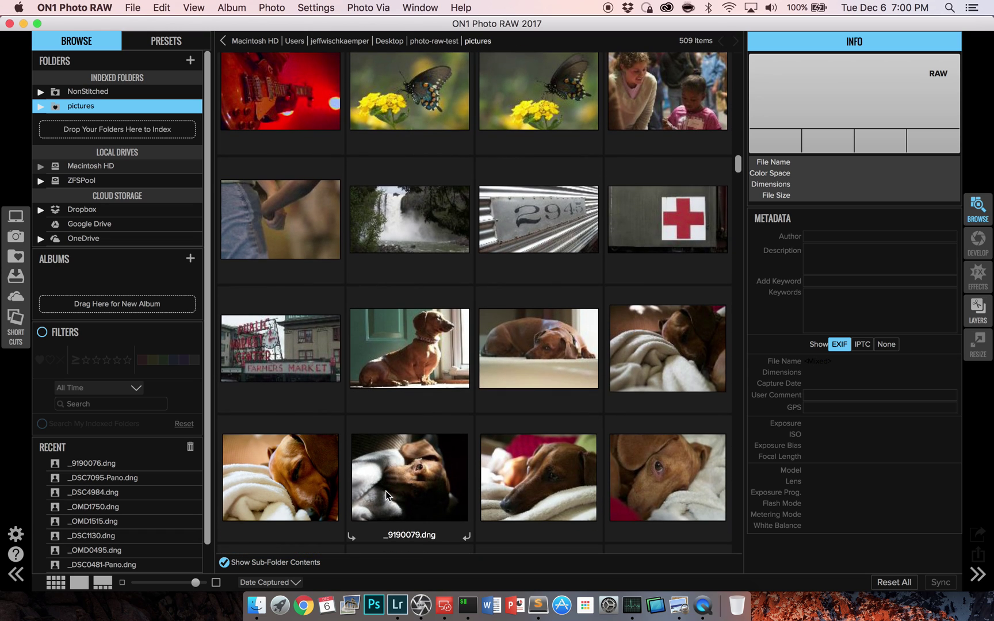
pyautogui.scroll(-3, 385, 491)
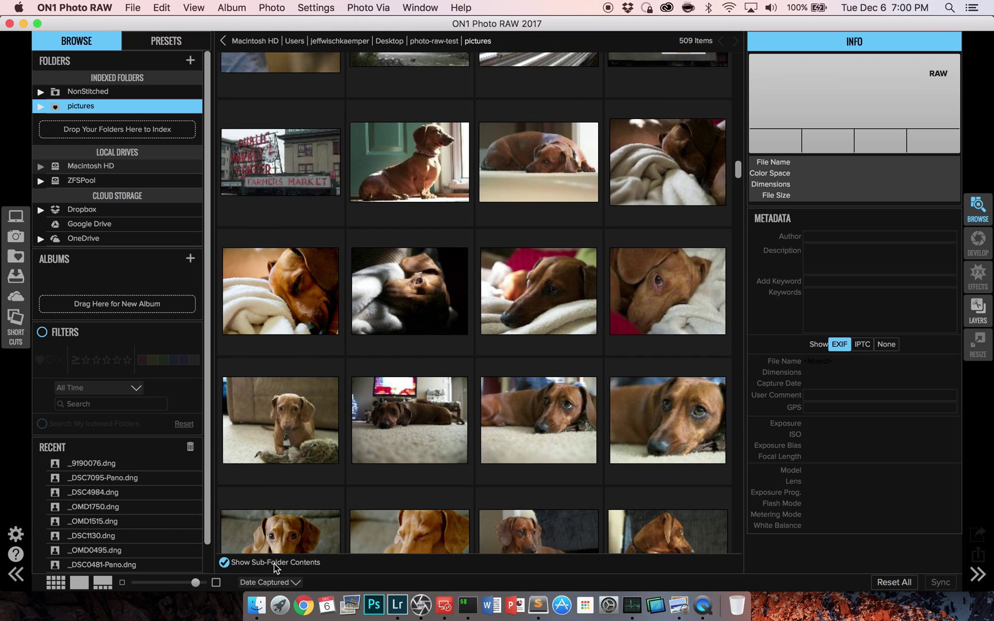
pyautogui.scroll(-3, 316, 482)
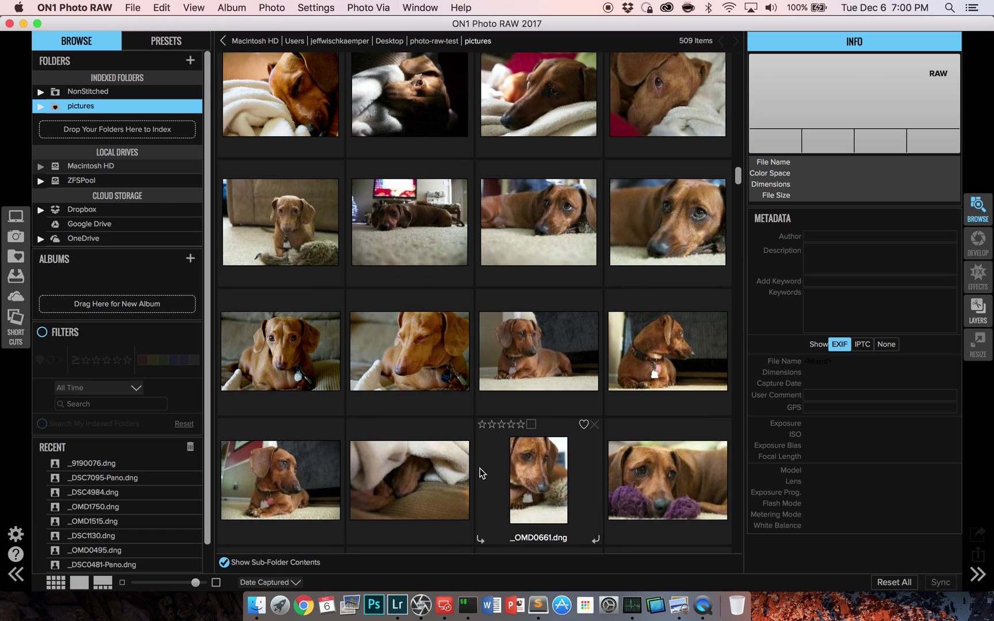
# - Edit _OMD0519.dng in Develop with Contrast 46 and Shadows 32, then go back to the grid
pyautogui.click(546, 341)
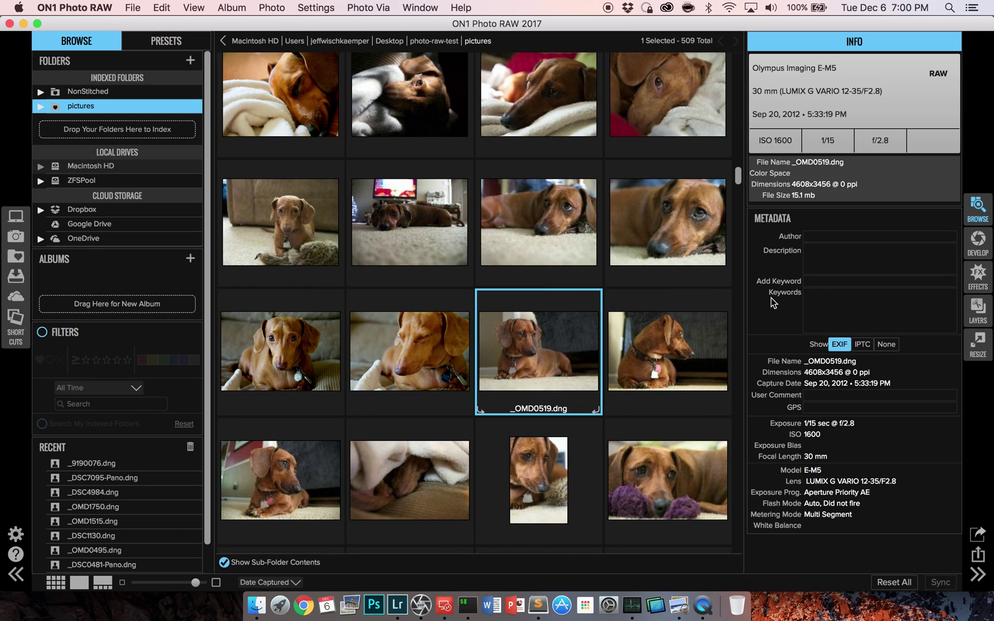
pyautogui.click(979, 245)
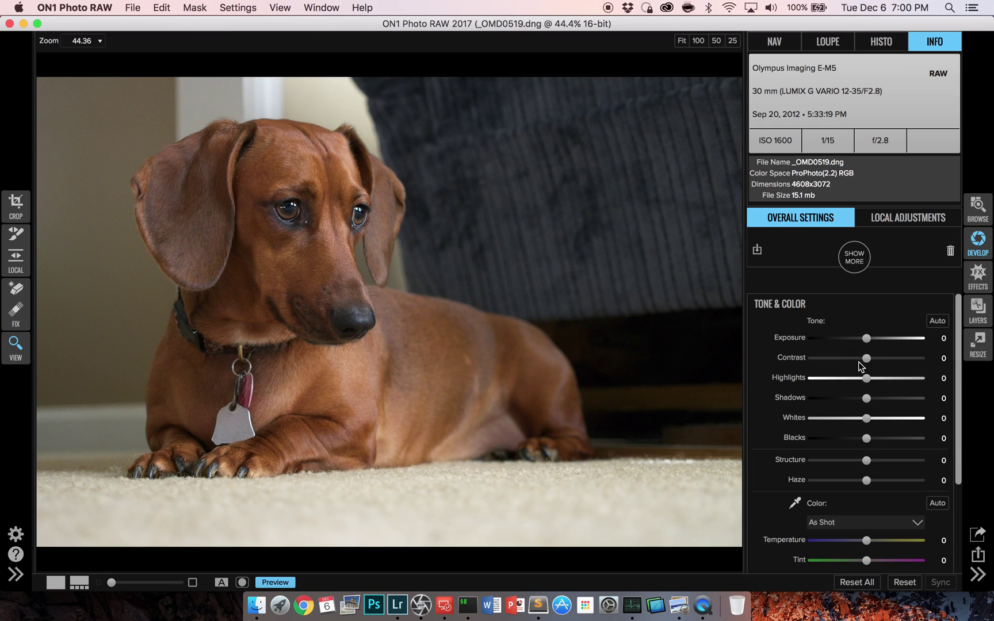
pyautogui.moveTo(866, 358); pyautogui.dragTo(900, 406)
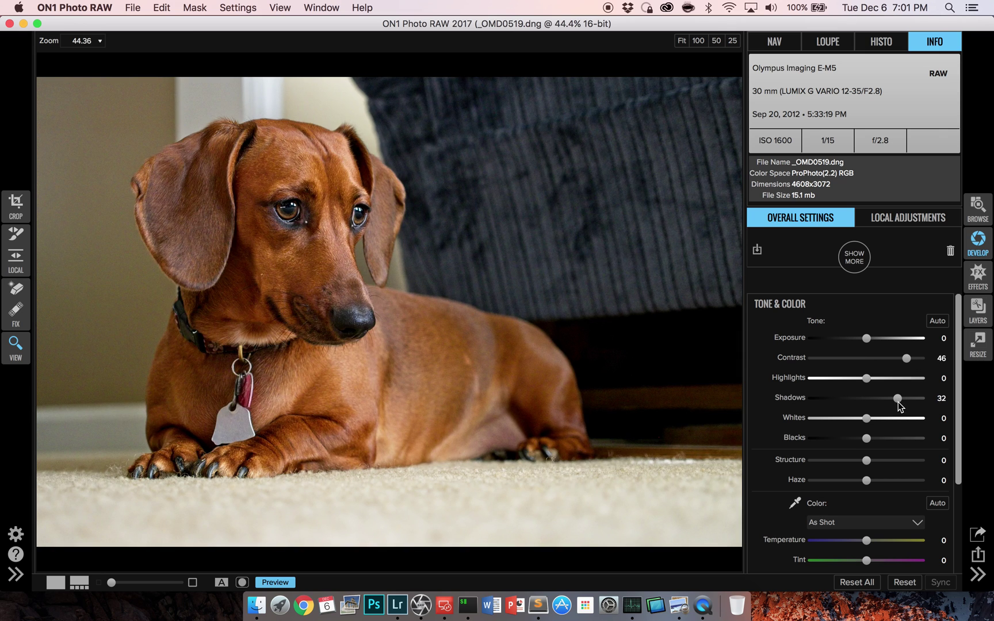
pyautogui.click(978, 207)
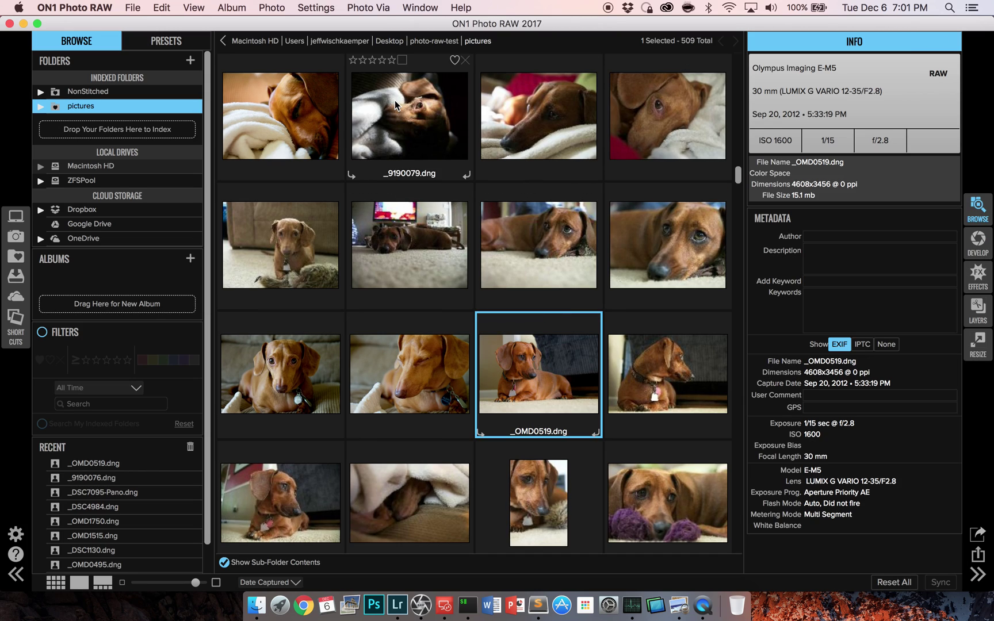
# - Open _9190076.dng from the demo folder in Develop with Exposure -0.15, Contrast 65, Shadows 100
pyautogui.click(223, 562)
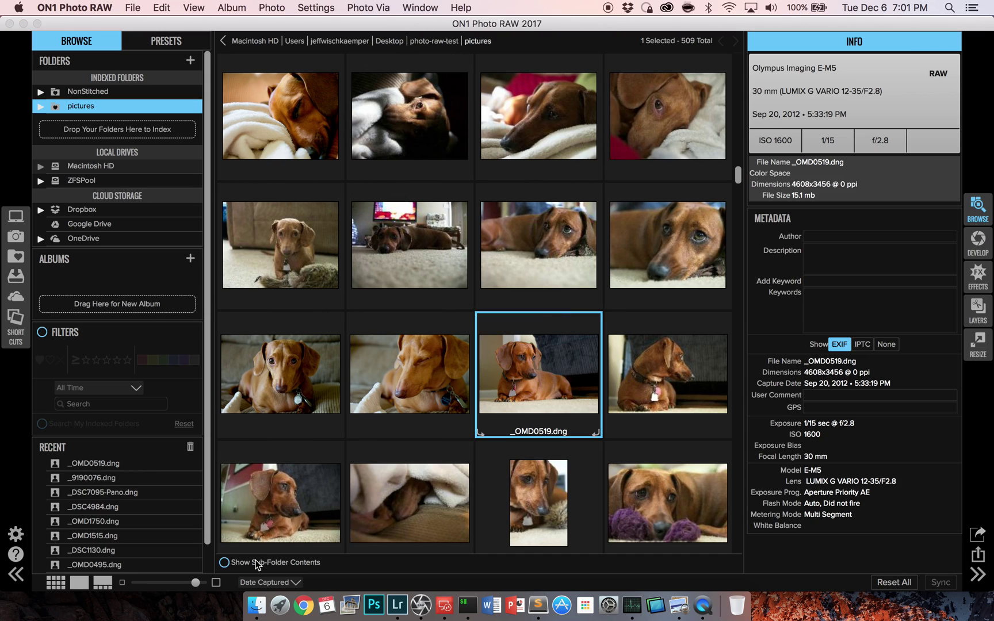
pyautogui.doubleClick(633, 368)
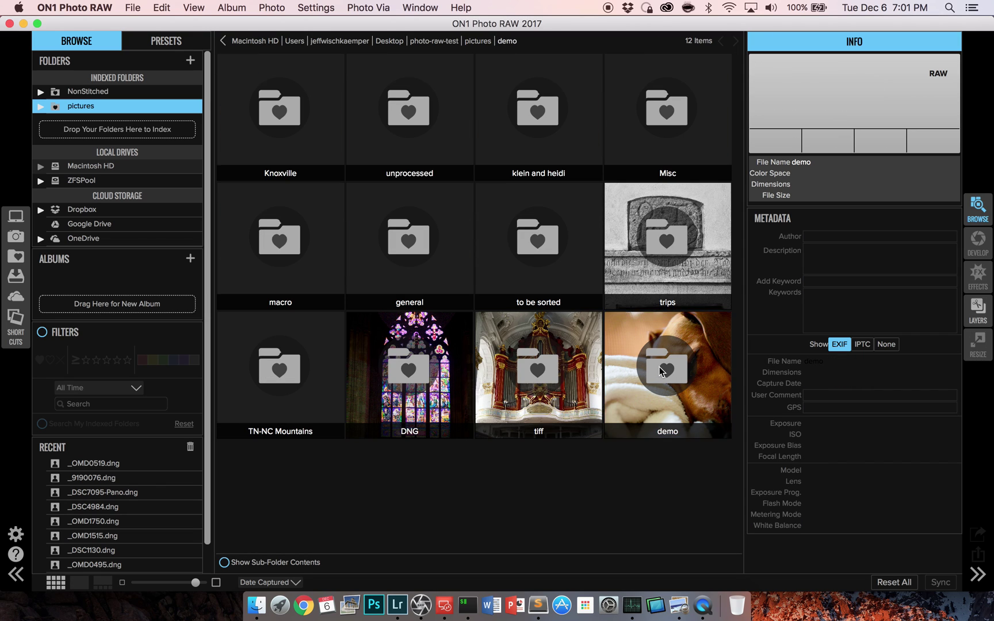
pyautogui.doubleClick(271, 132)
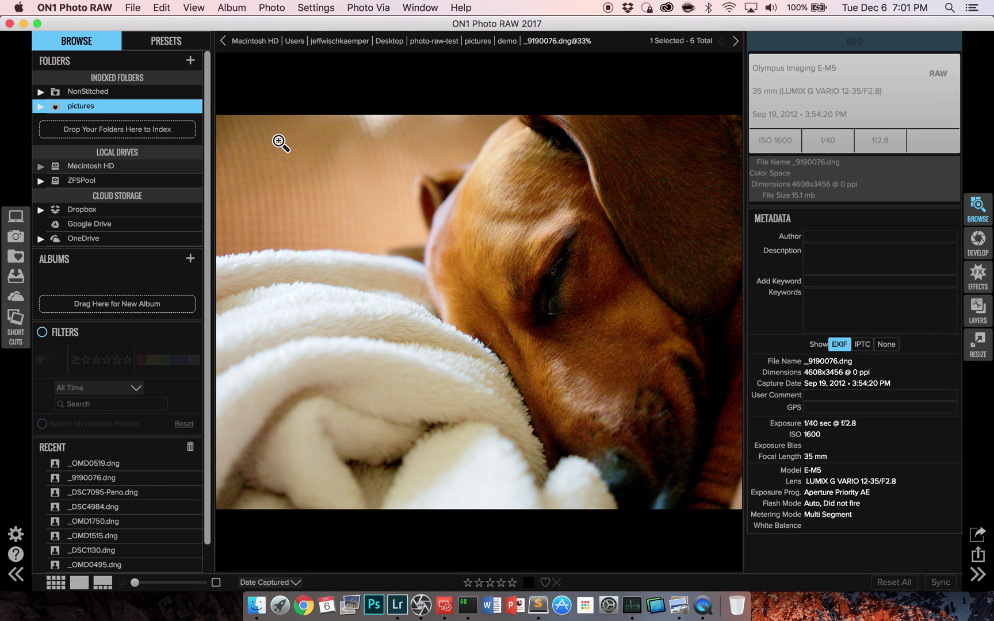
pyautogui.click(979, 253)
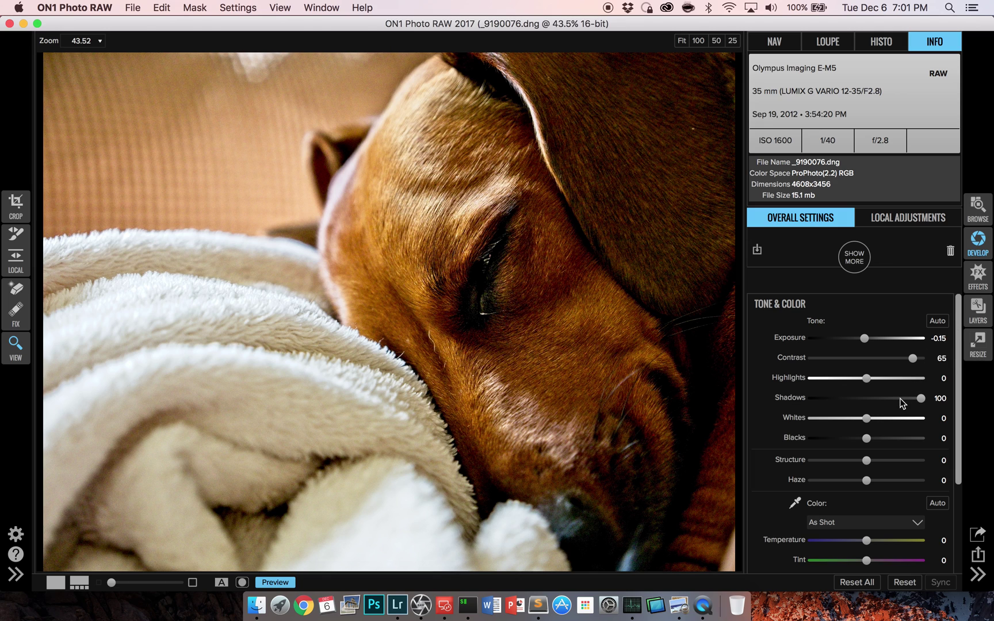
pyautogui.moveTo(901, 398); pyautogui.dragTo(952, 409)
# - Raise Structure on _9190076.dng to 30, then glance at Lightroom and come back
pyautogui.moveTo(885, 464); pyautogui.dragTo(899, 472)
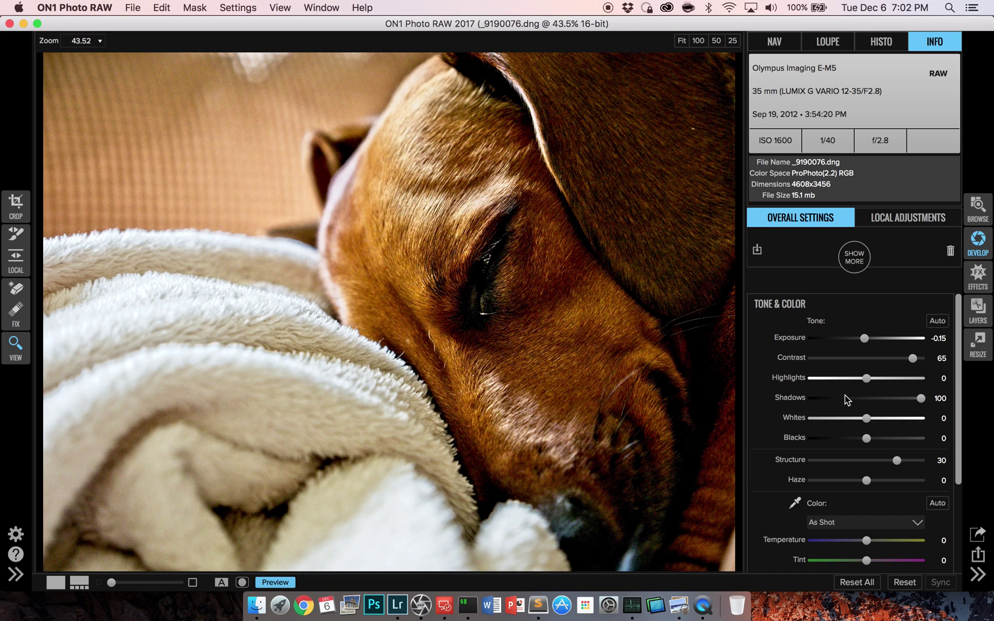
pyautogui.press('super+Tab')
pyautogui.press('super+Tab')
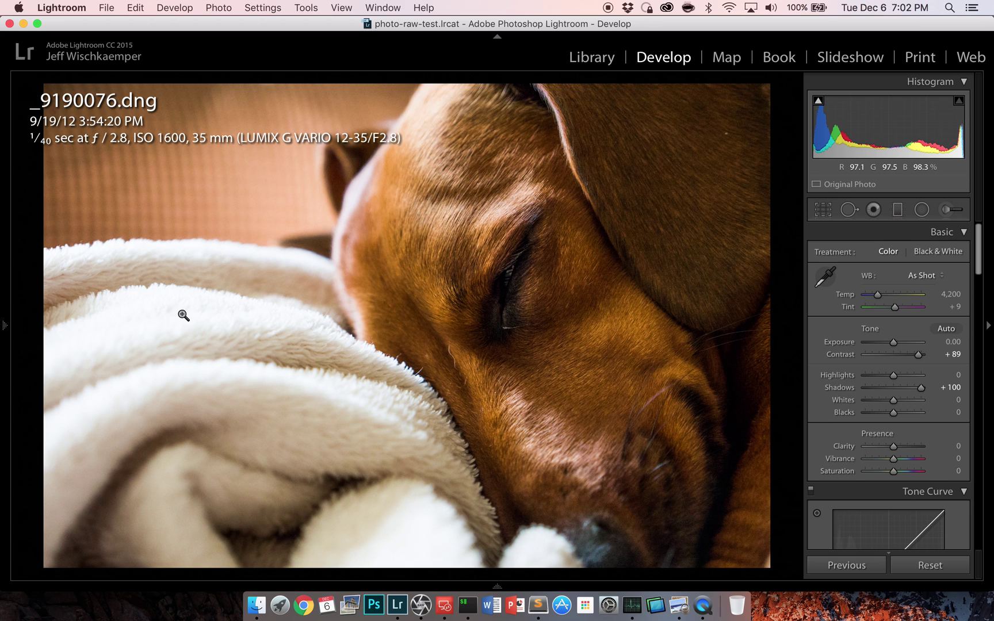
pyautogui.press('super+Tab')
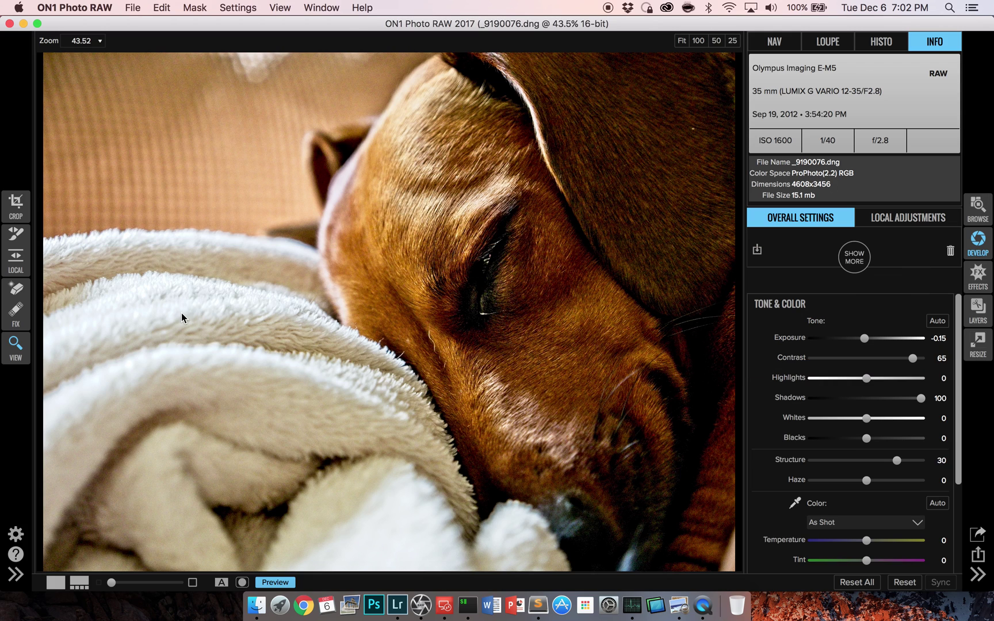
# - Pull Lightroom's Highlights for the dog photo down to -100, then return to ON1
pyautogui.press('super+Tab')
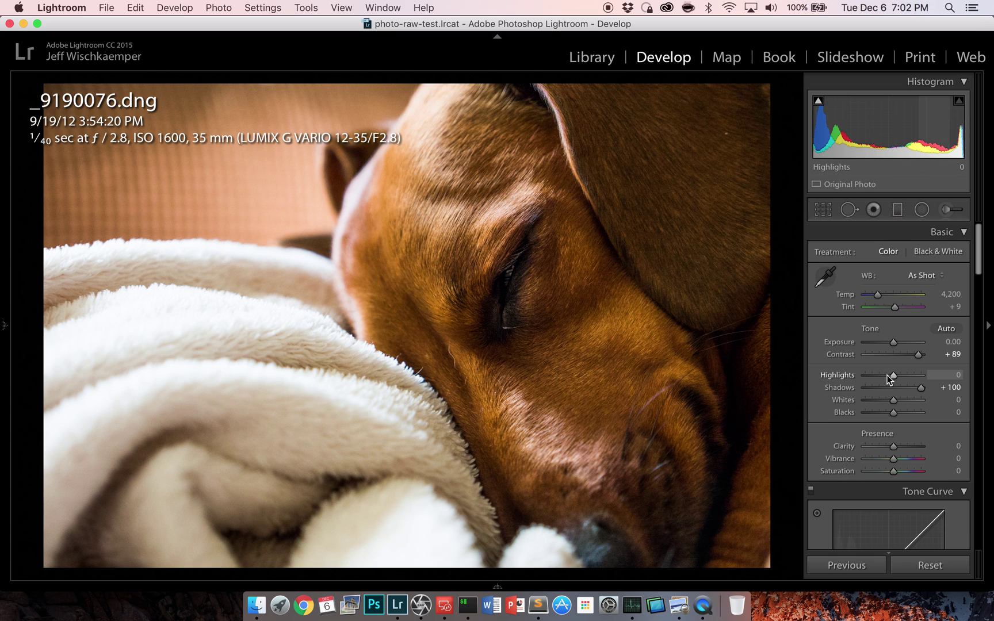
pyautogui.moveTo(894, 378); pyautogui.dragTo(860, 379)
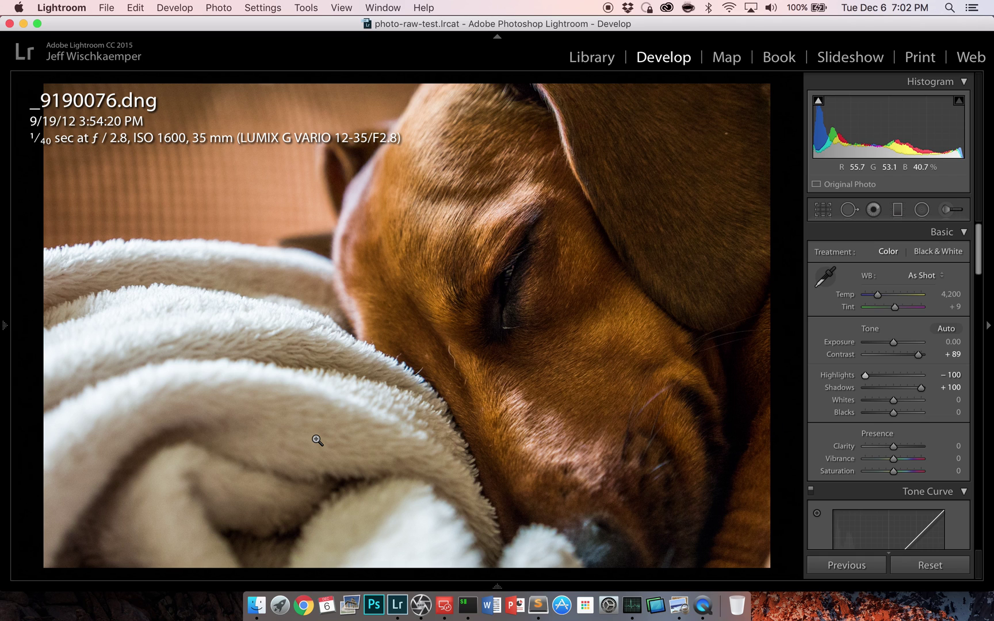
pyautogui.press('super+Tab')
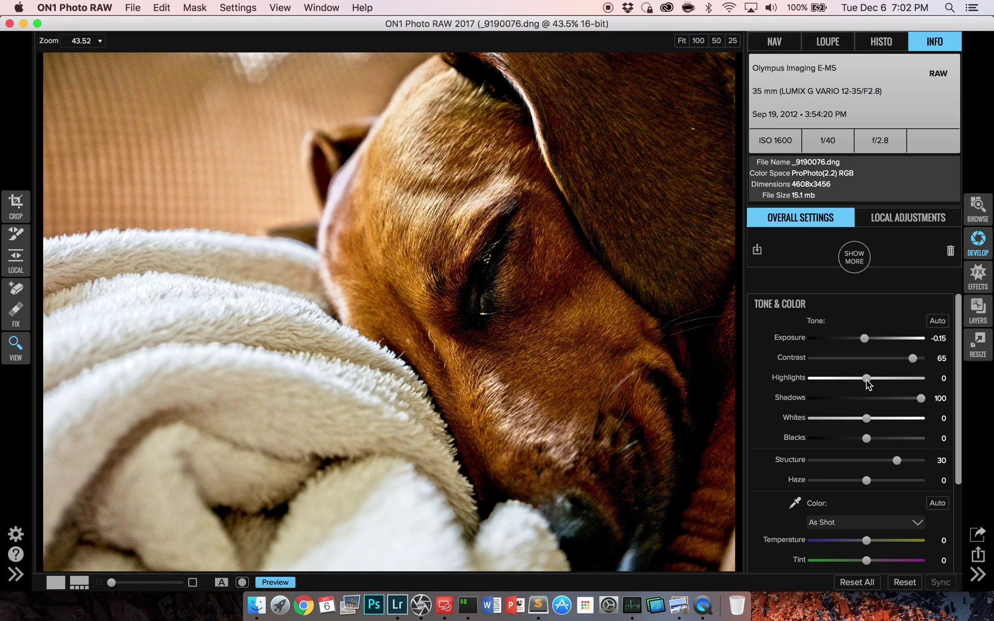
pyautogui.moveTo(867, 380); pyautogui.dragTo(807, 392)
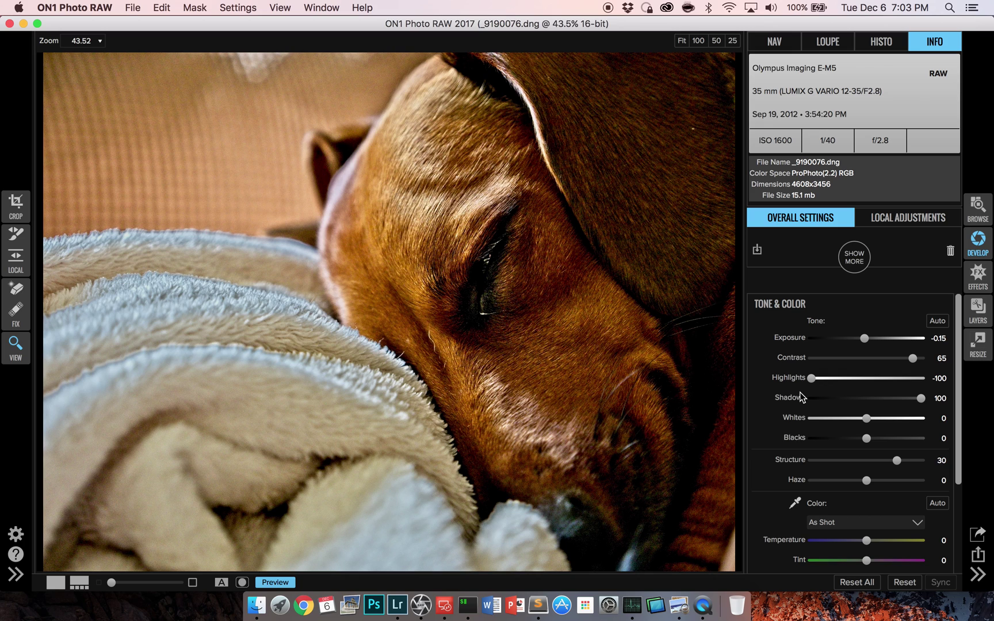
pyautogui.press('super+z')
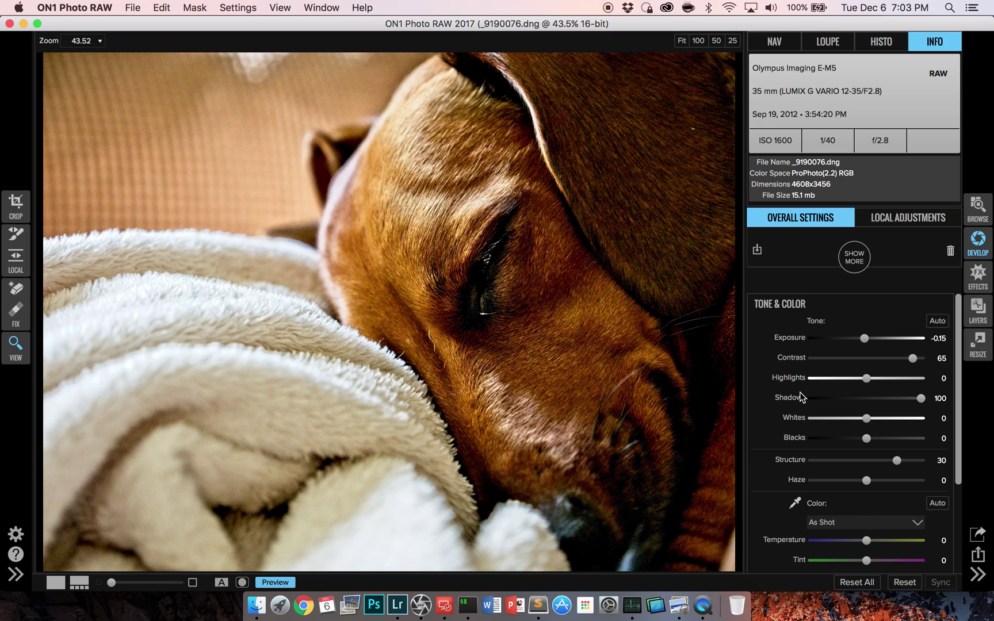
# - Open the Prague castle photo _DSC4984.dng in Develop from the grid, then switch to Lightroom
pyautogui.click(979, 217)
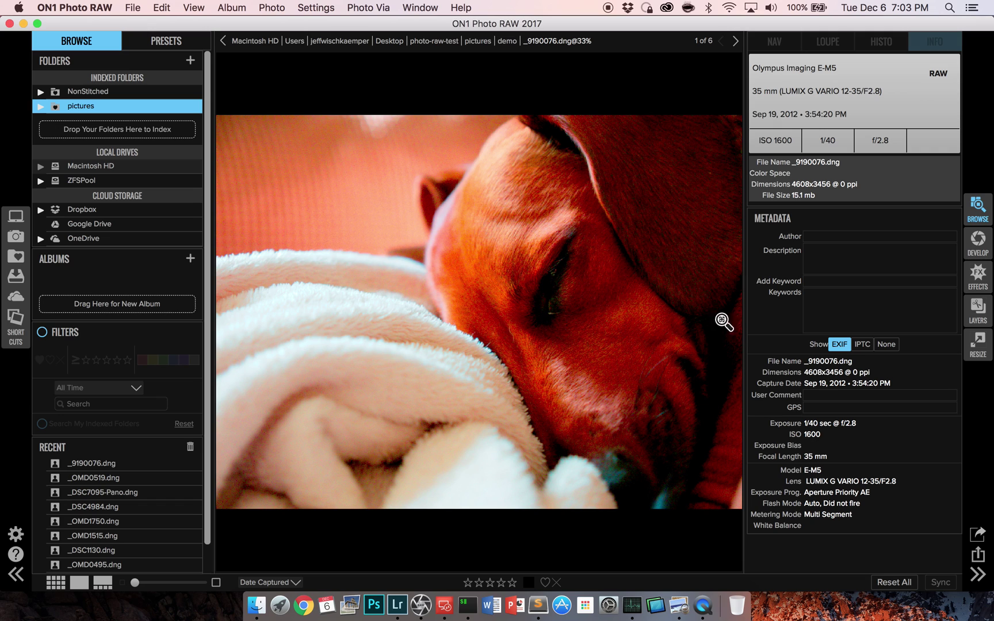
pyautogui.press('g')
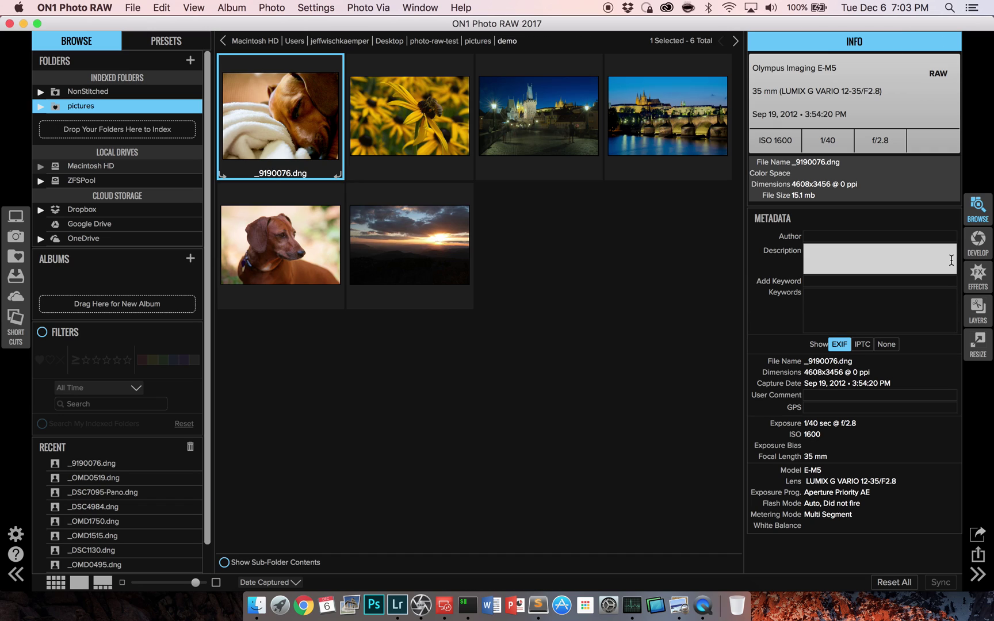
pyautogui.click(661, 122)
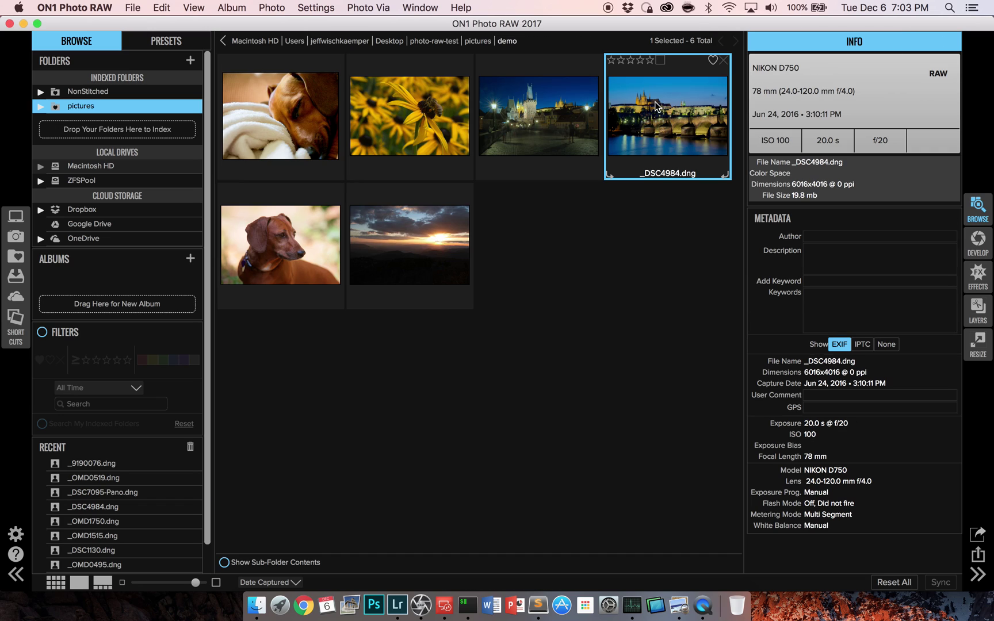
pyautogui.click(976, 252)
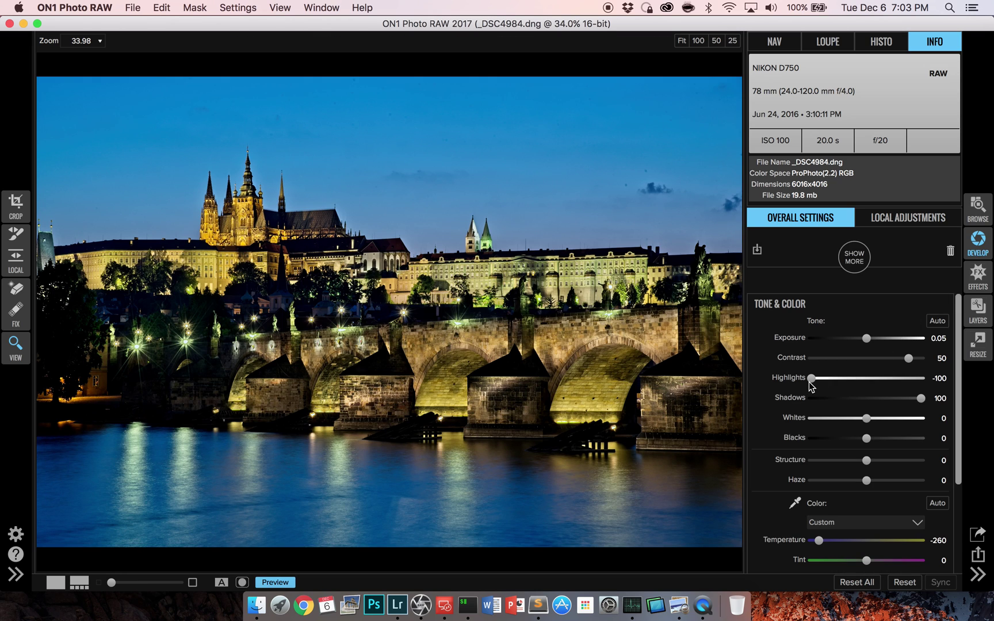
pyautogui.press('super+Tab')
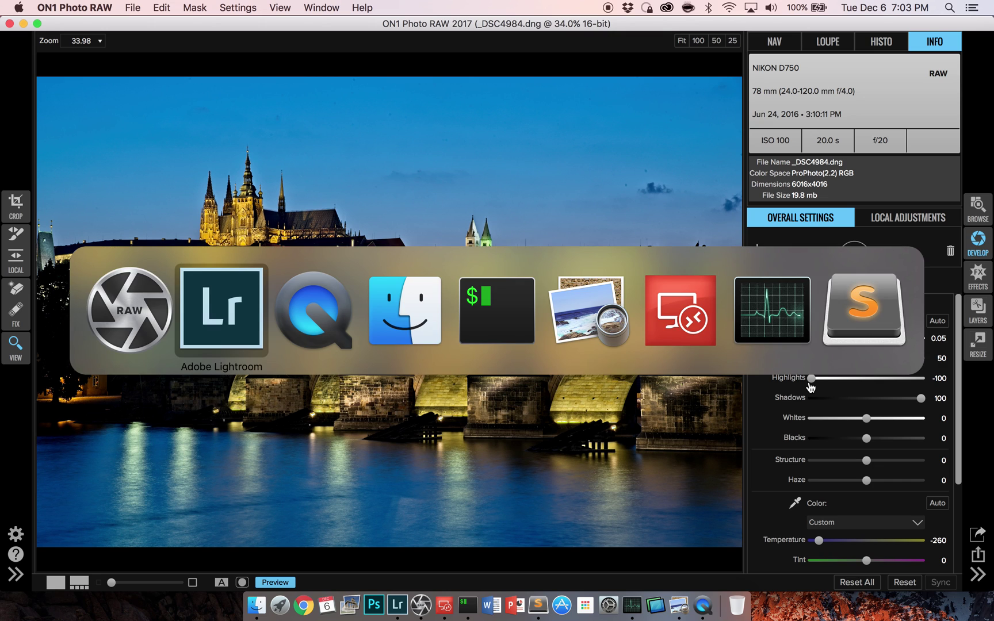
# - Open _DSC4984 in Lightroom's Develop, ease the Highlights slightly, then return to ON1
pyautogui.press('g')
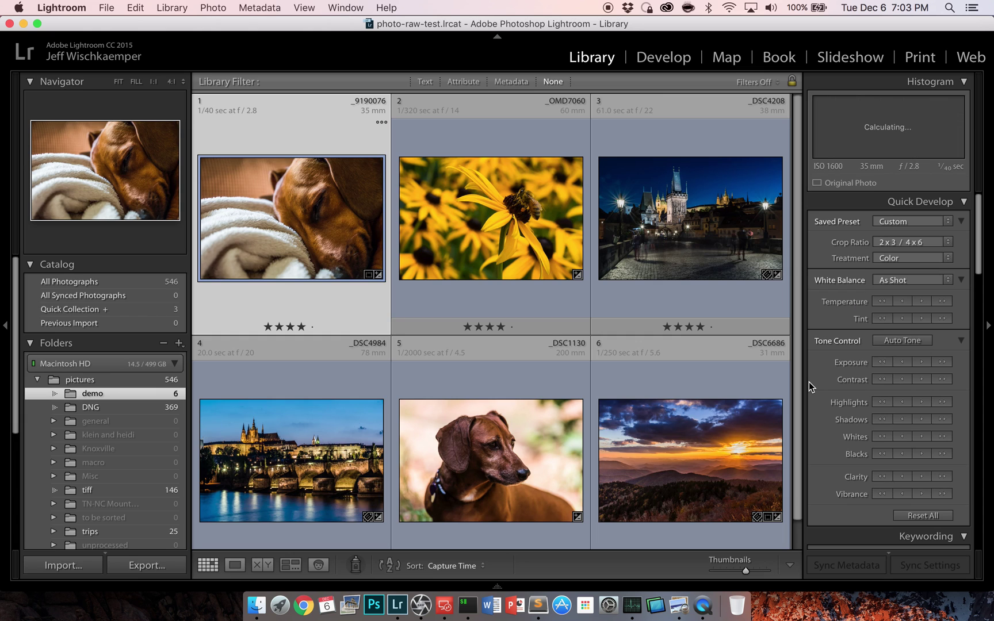
pyautogui.press('Down')
pyautogui.press('d')
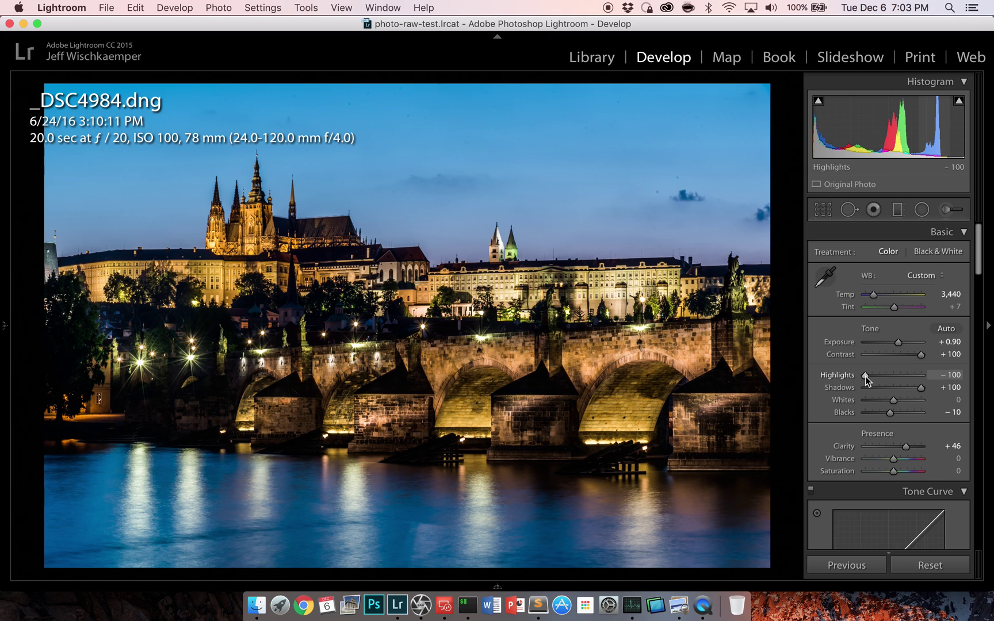
pyautogui.moveTo(866, 376); pyautogui.dragTo(832, 394)
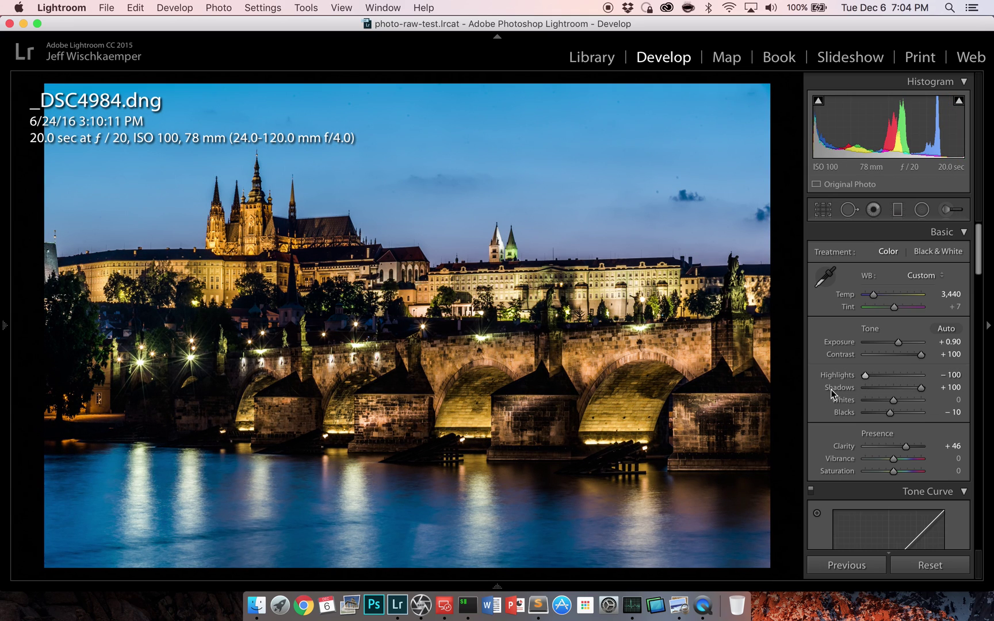
pyautogui.press('super+Tab')
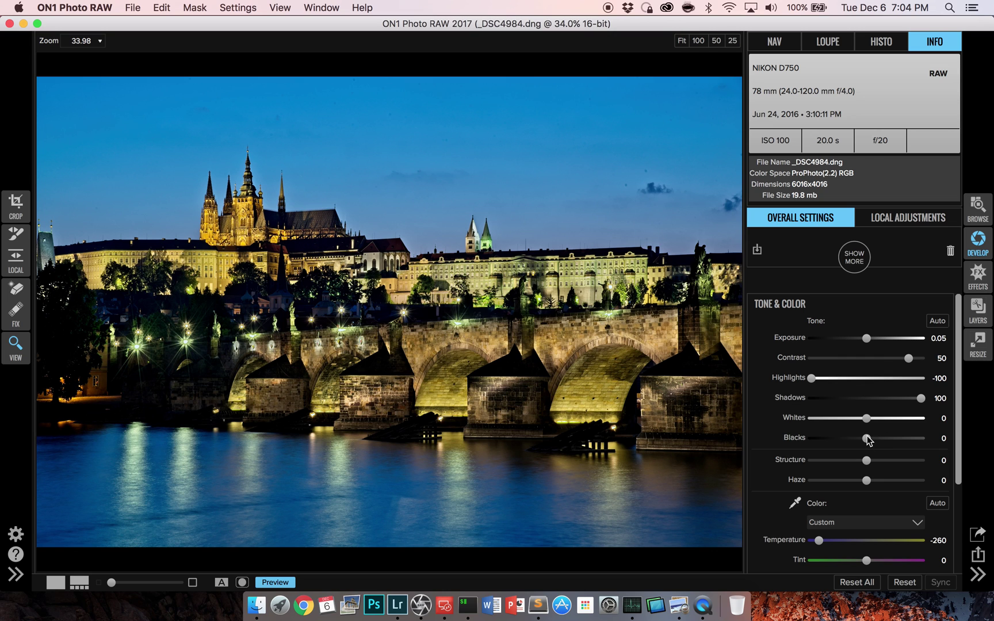
# - Lift the Blacks slightly on _DSC4984.dng, then compare with Lightroom's edit
pyautogui.moveTo(866, 442)
pyautogui.mouseDown()
pyautogui.moveTo(918, 444)
pyautogui.moveTo(825, 455)
pyautogui.moveTo(867, 460)
pyautogui.moveTo(866, 442)
pyautogui.mouseUp()
pyautogui.press('super+Tab')
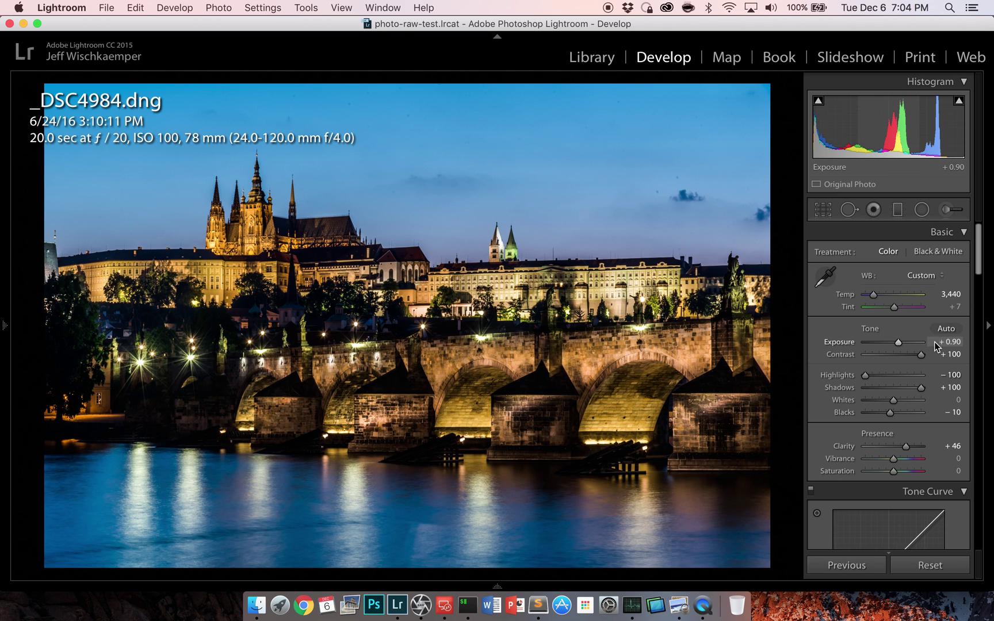
pyautogui.press('super+Tab')
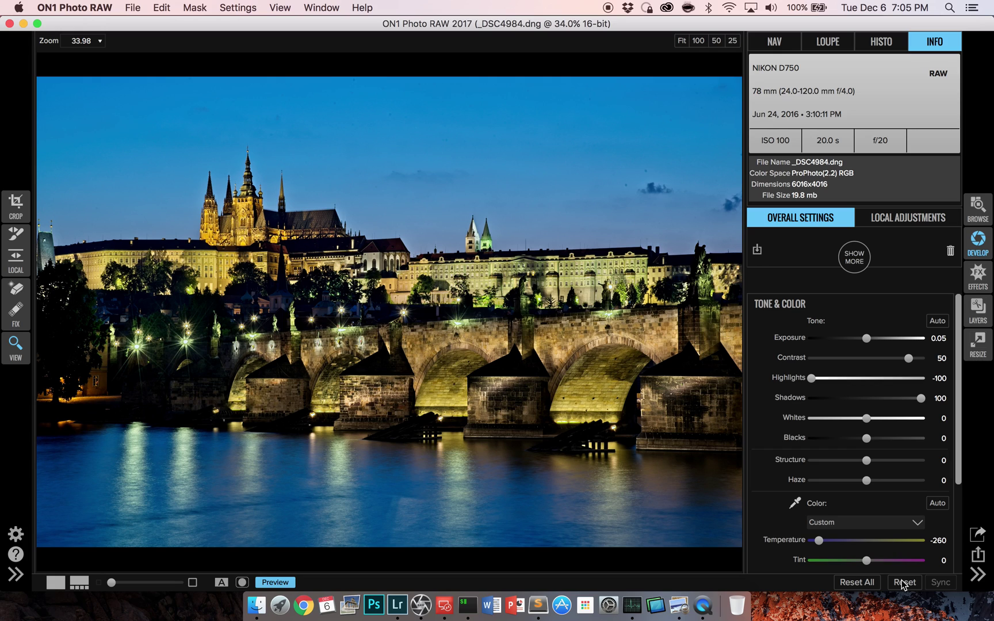
# - Switch to the Finder window listing the demo folder's .dng photos and .on1 sidecars
pyautogui.press('super+Tab')
pyautogui.press('super+Tab')
pyautogui.press('super+Tab')
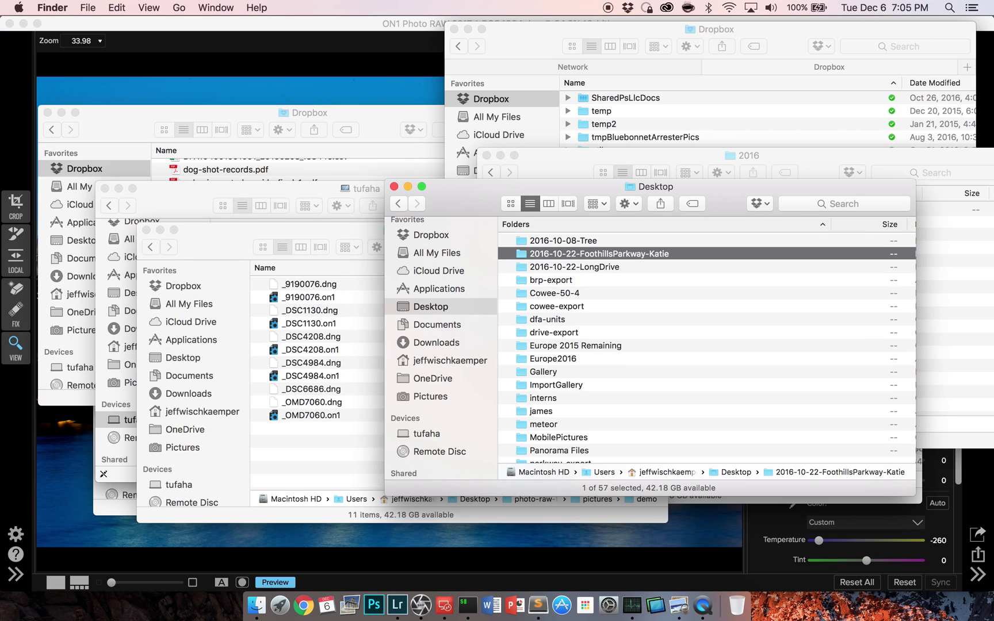
# - Bring Preview's _DSC4984.jpg comparison window to the front
pyautogui.click(679, 605)
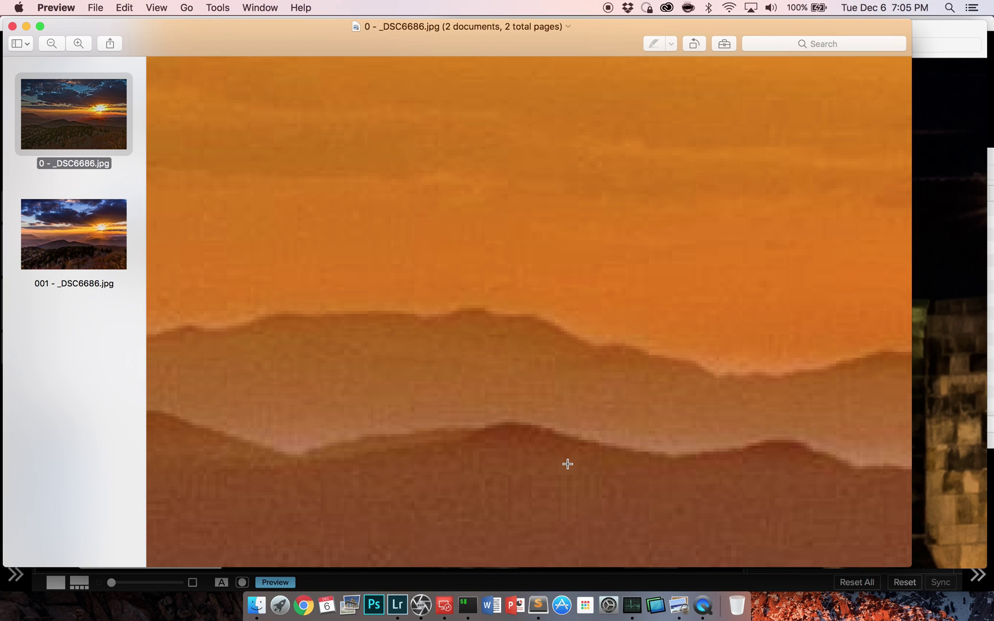
pyautogui.click(932, 32)
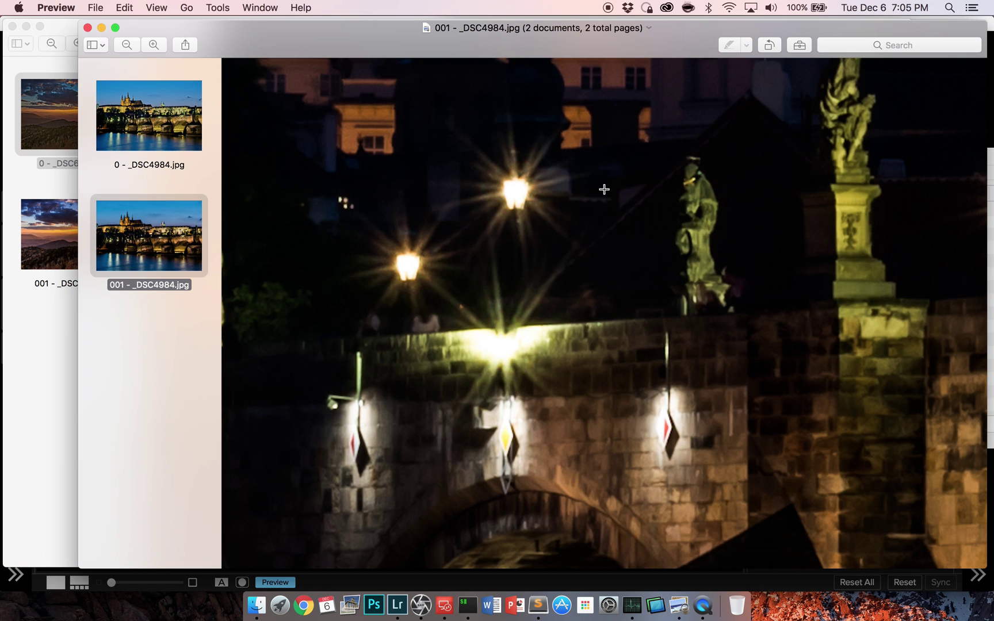
pyautogui.scroll(-4, 730, 379)
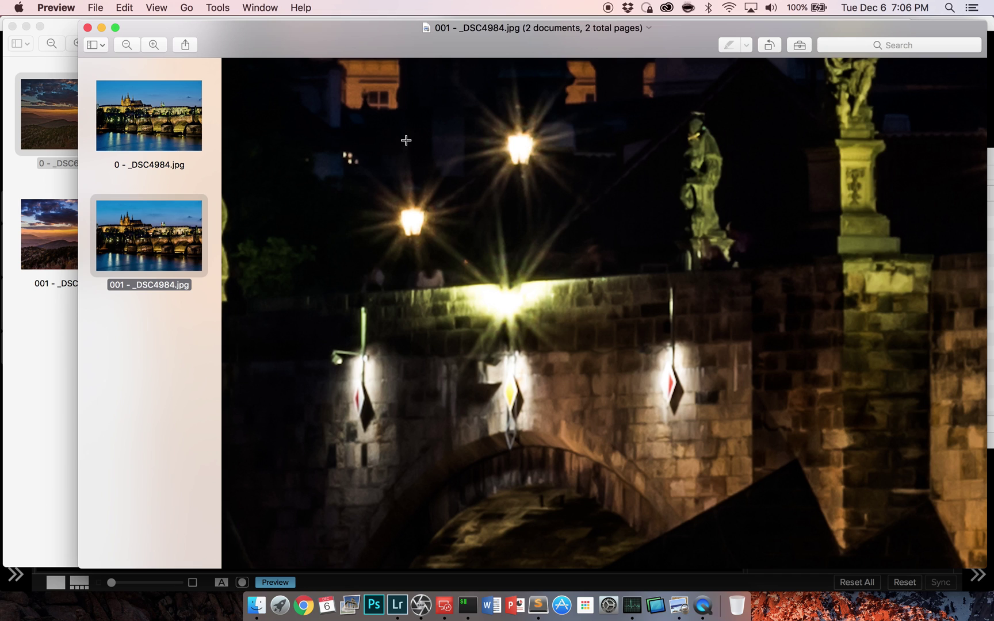
# - Inspect the 0 - _DSC4984.jpg version across the frame, then bring the _DSC6686.jpg window forward
pyautogui.click(181, 123)
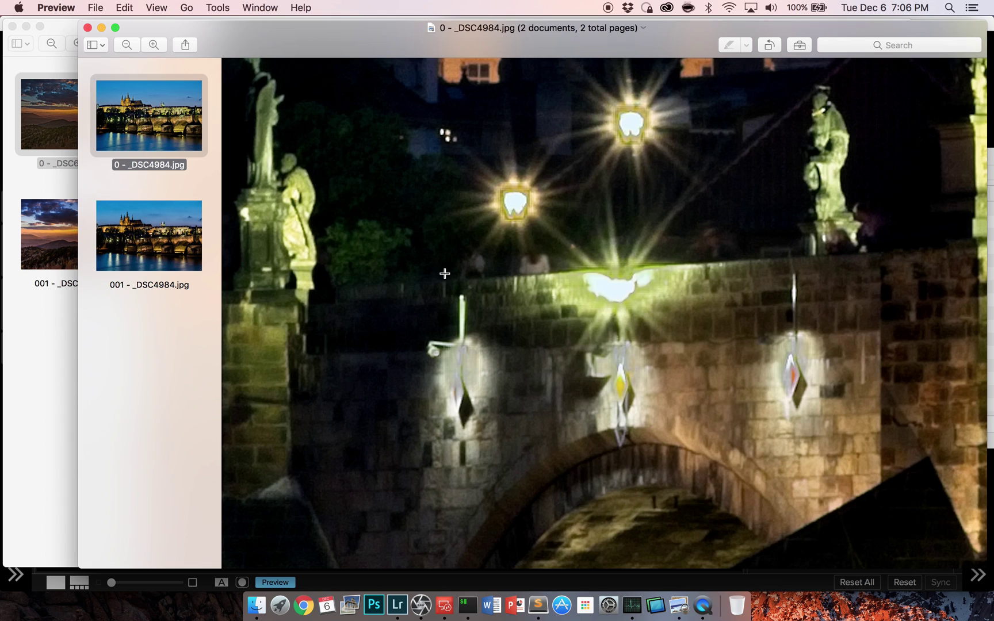
pyautogui.scroll(3, 595, 260)
pyautogui.hscroll(2, 594, 259)
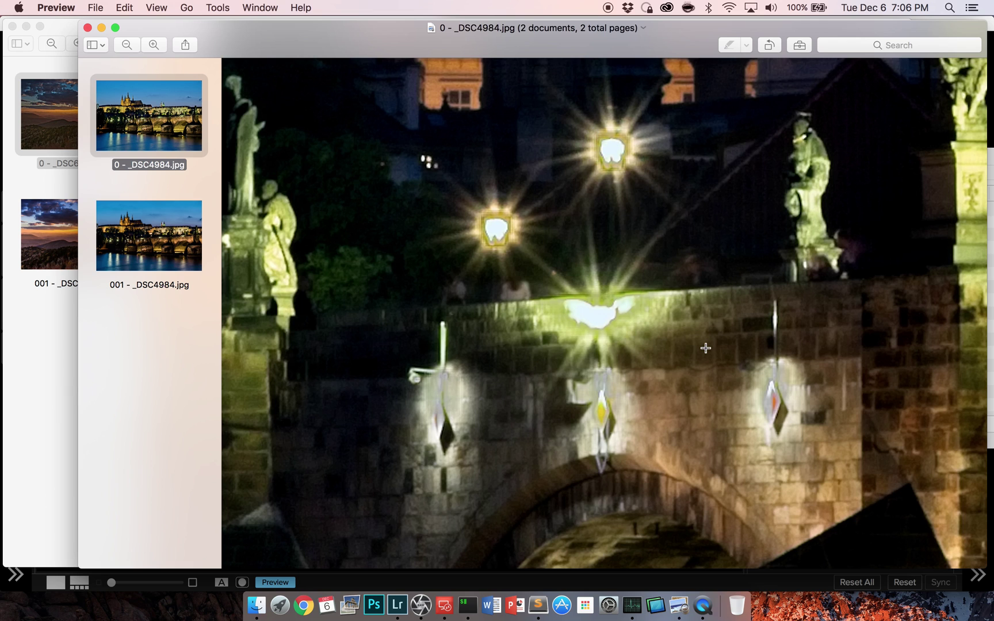
pyautogui.hscroll(3, 705, 348)
pyautogui.hscroll(10, 706, 348)
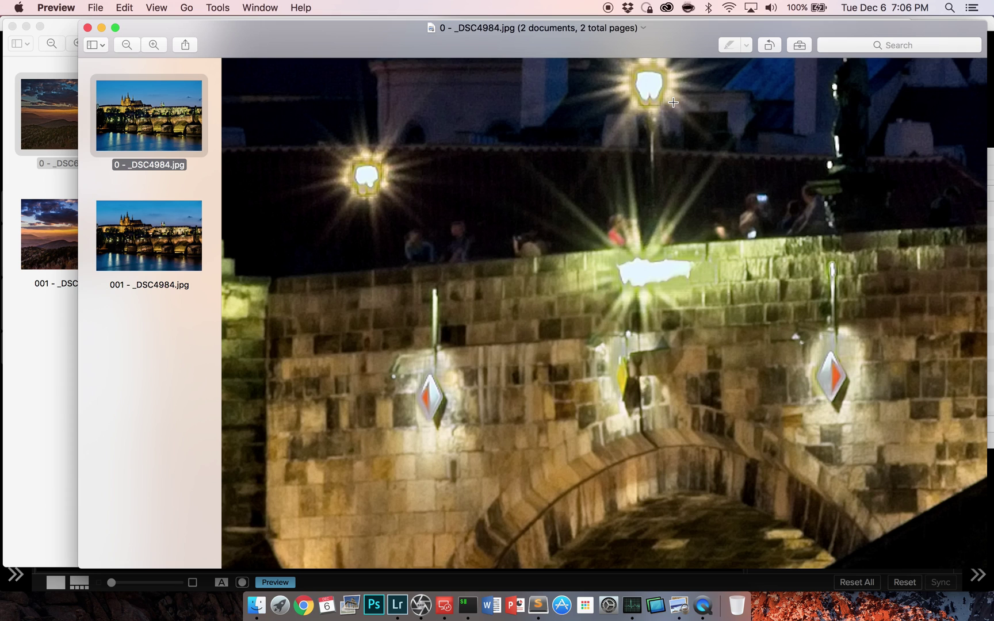
pyautogui.scroll(3, 673, 102)
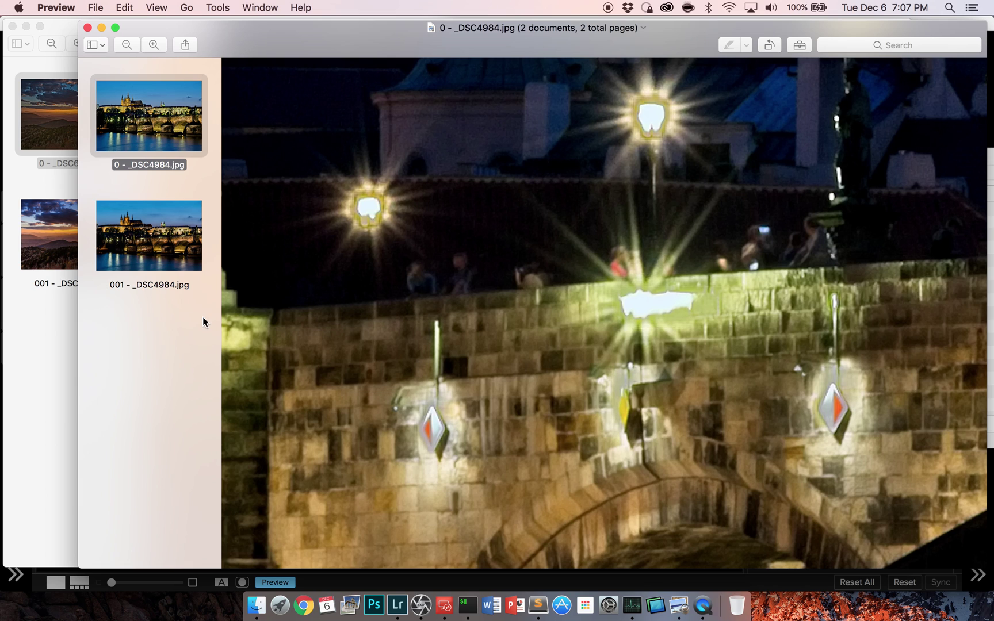
pyautogui.click(46, 382)
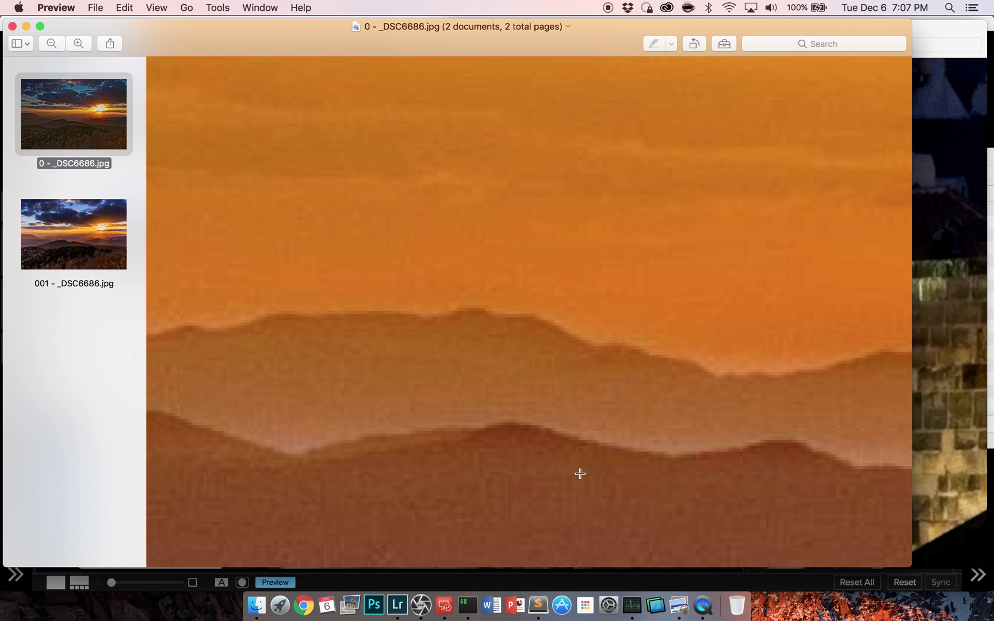
pyautogui.scroll(-3, 579, 473)
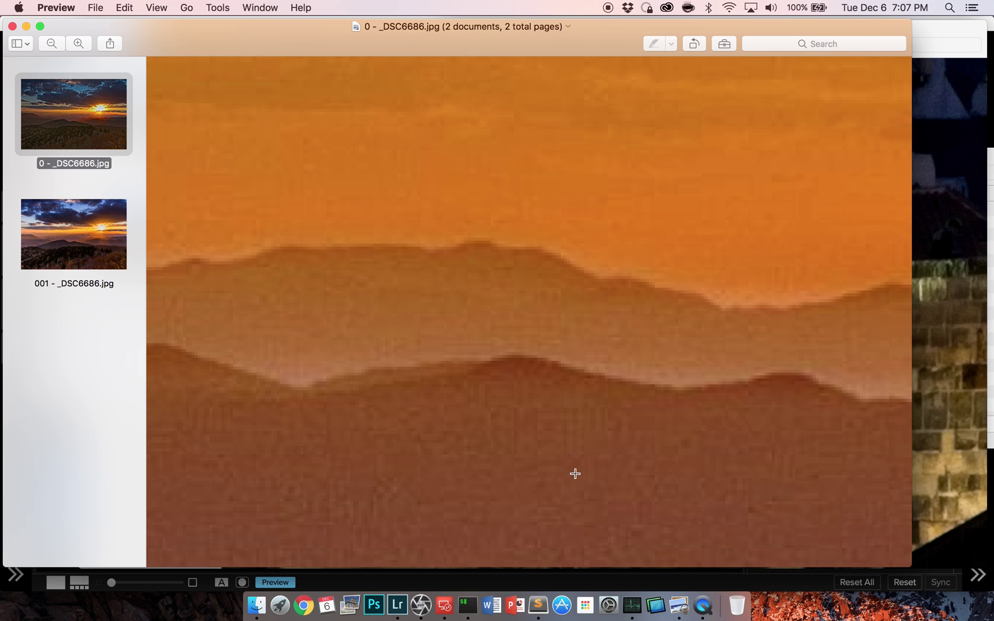
pyautogui.scroll(3, 523, 377)
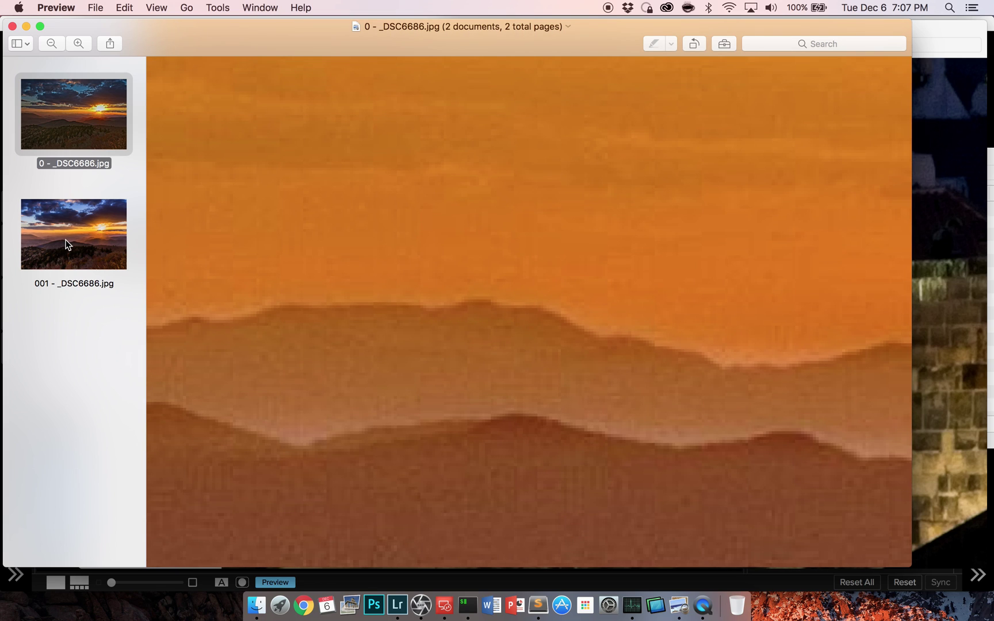
pyautogui.click(66, 245)
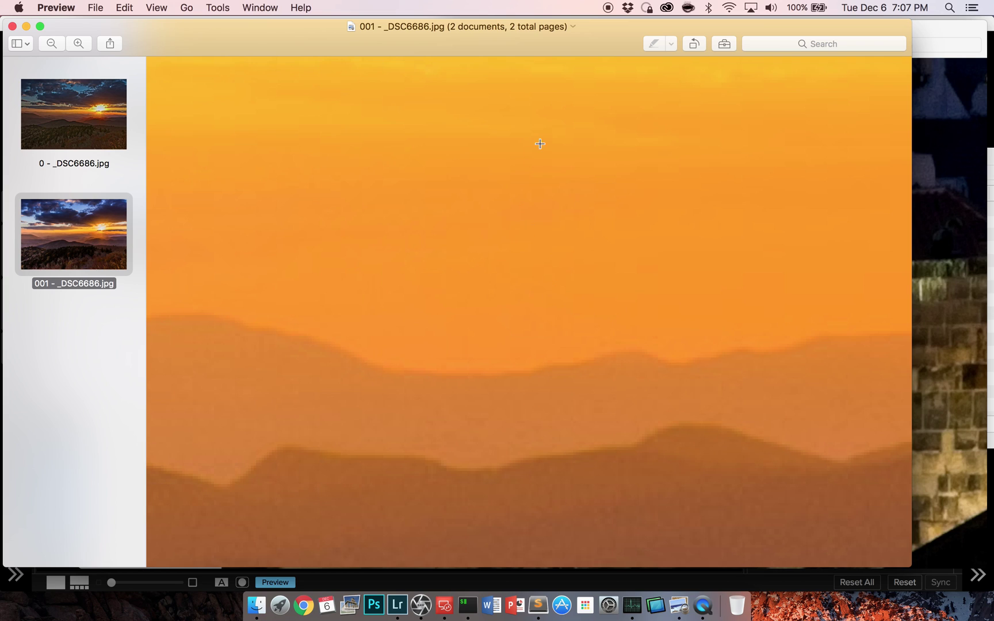
pyautogui.click(81, 121)
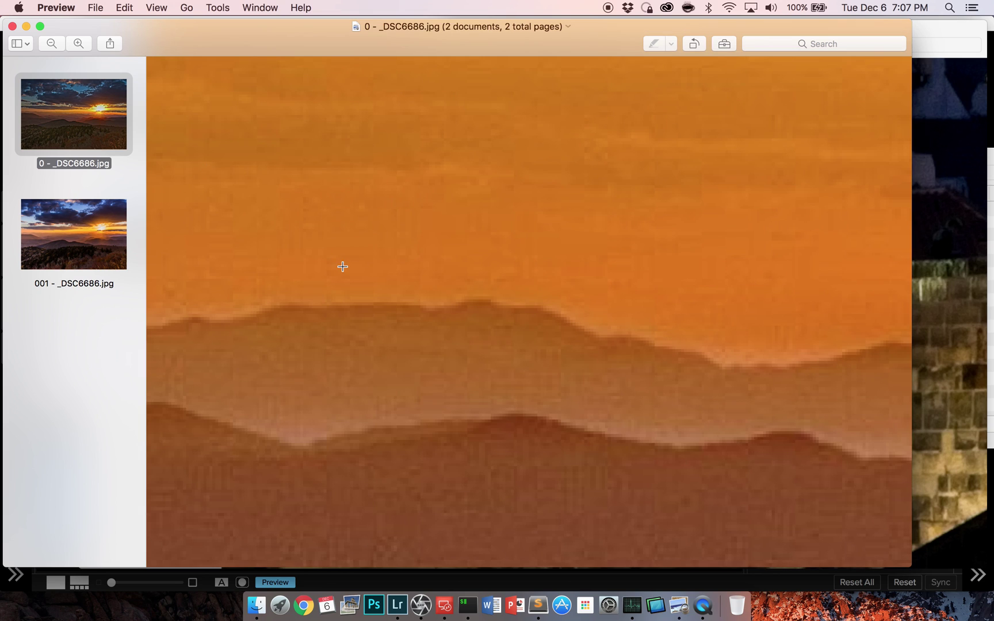
pyautogui.scroll(1, 556, 307)
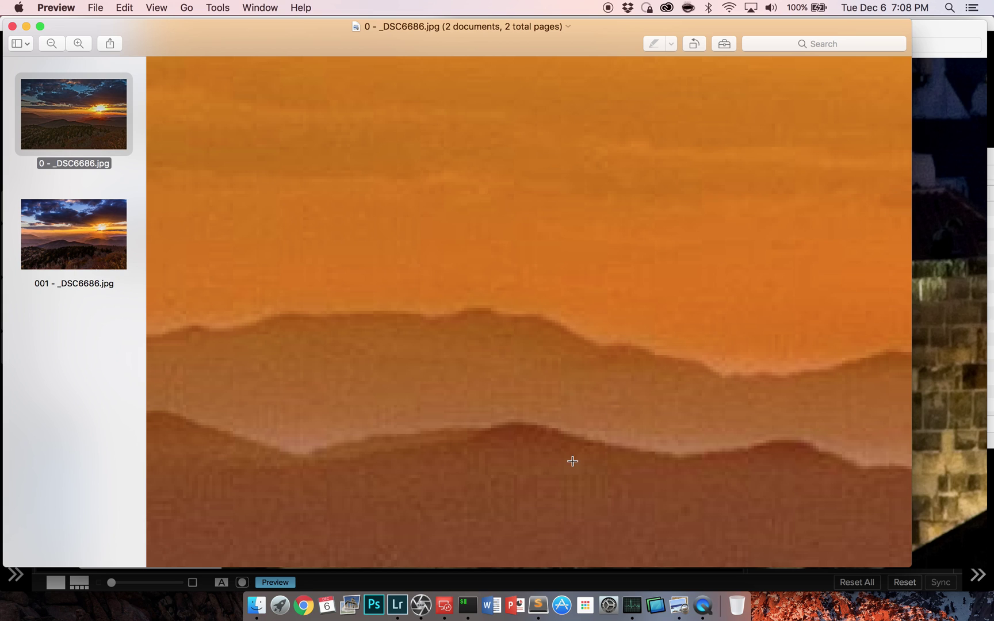
pyautogui.click(402, 609)
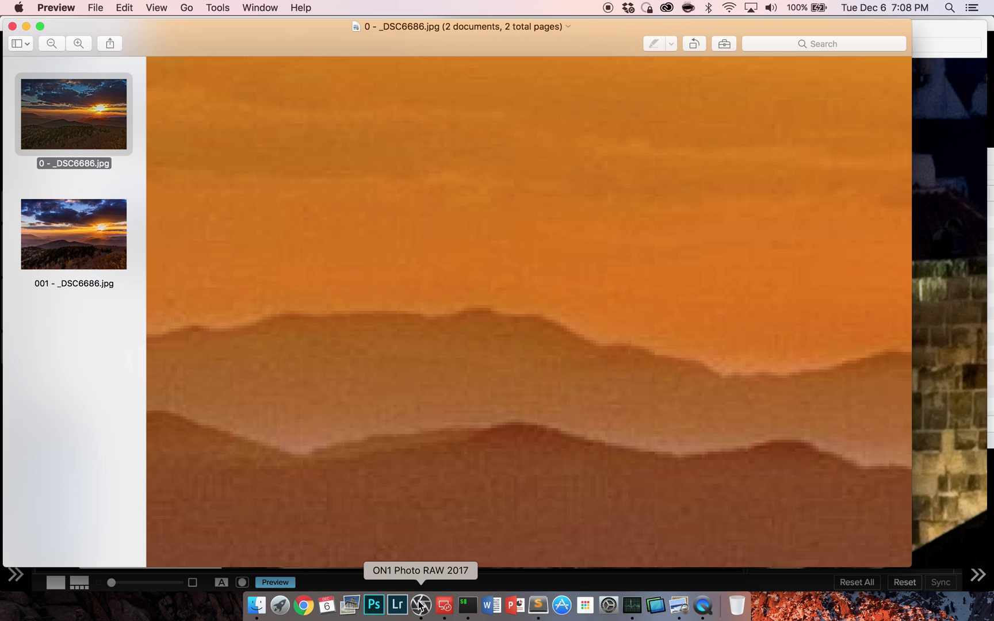
pyautogui.click(420, 606)
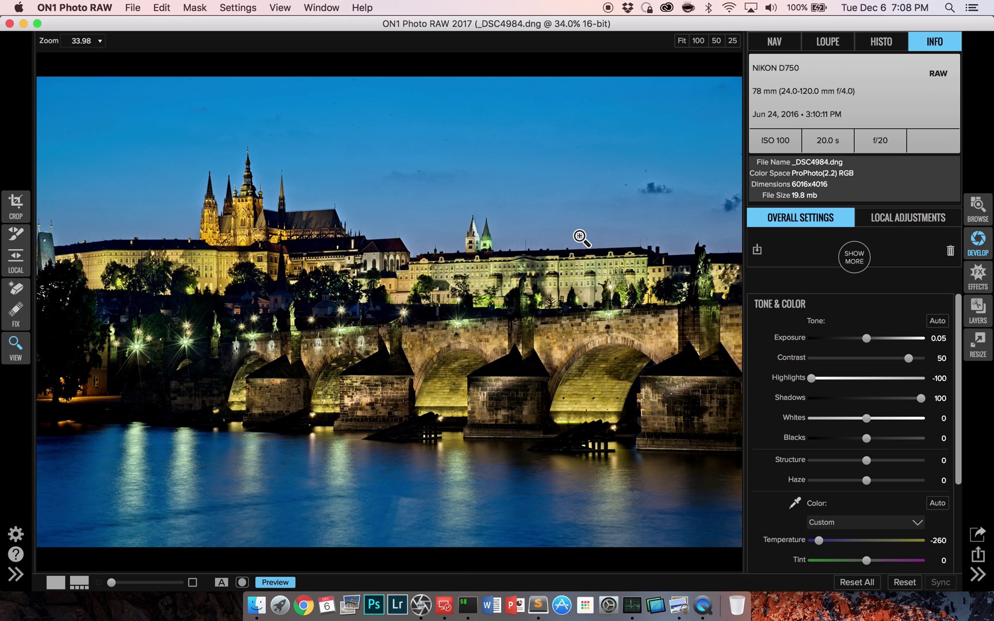
# - In Browse, expand Dropbox and open StitchedDNG > pictures
pyautogui.click(984, 210)
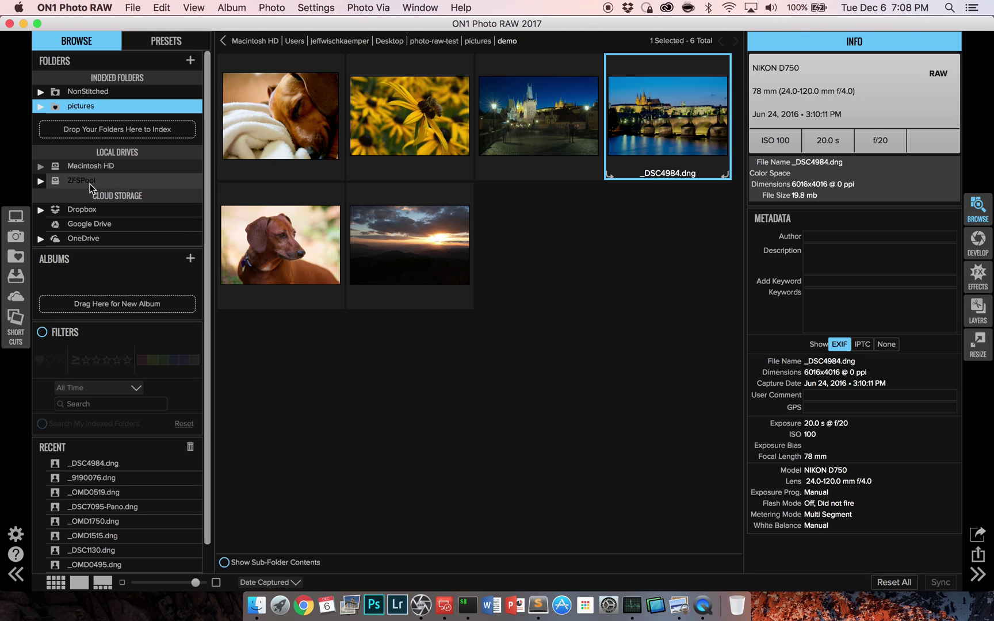
pyautogui.click(42, 210)
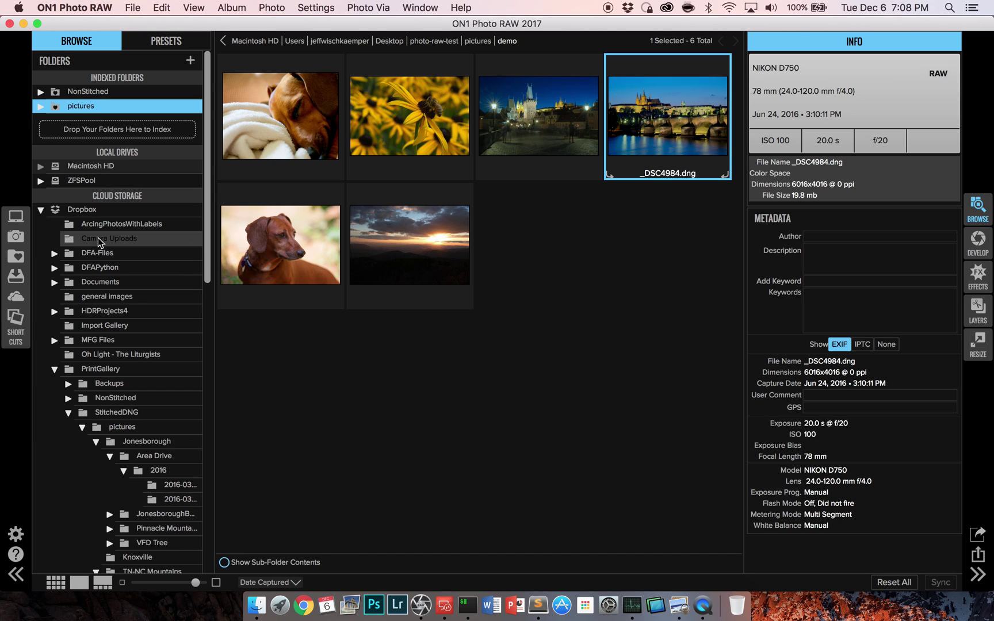
pyautogui.click(105, 411)
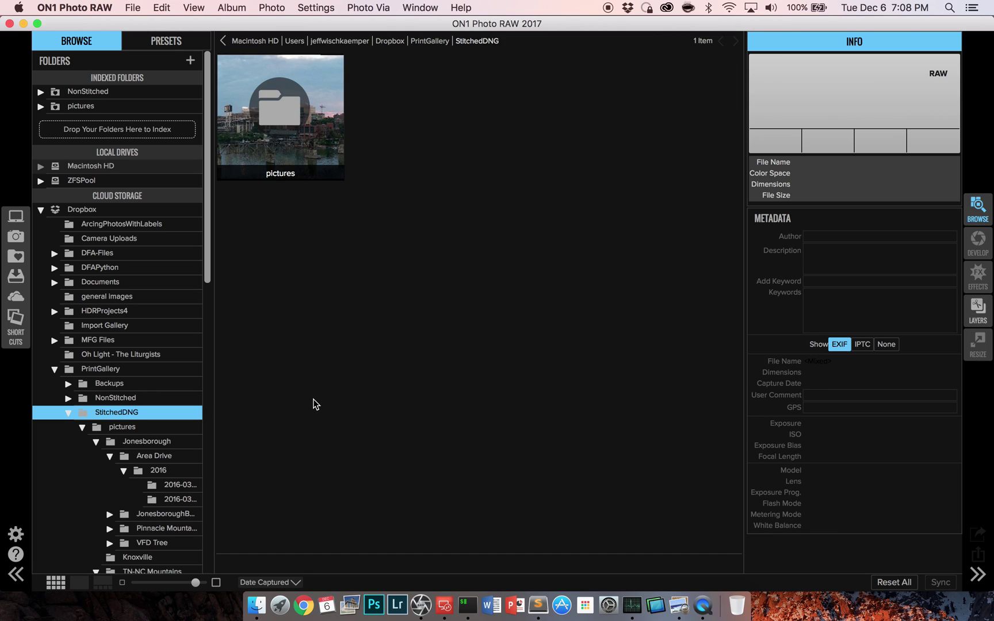
pyautogui.click(297, 132)
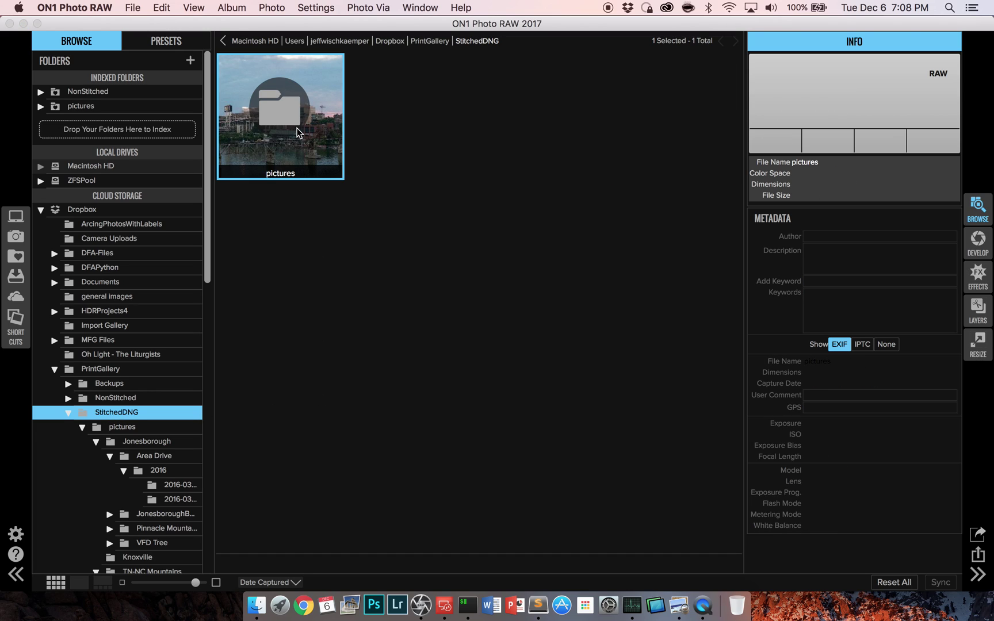
pyautogui.doubleClick(297, 133)
# - Drill into TN-NC Mountains > Smoky Mountain National Park > 2014 > 2014-10-02 and select _OMD7493-Pano.dng
pyautogui.click(404, 120)
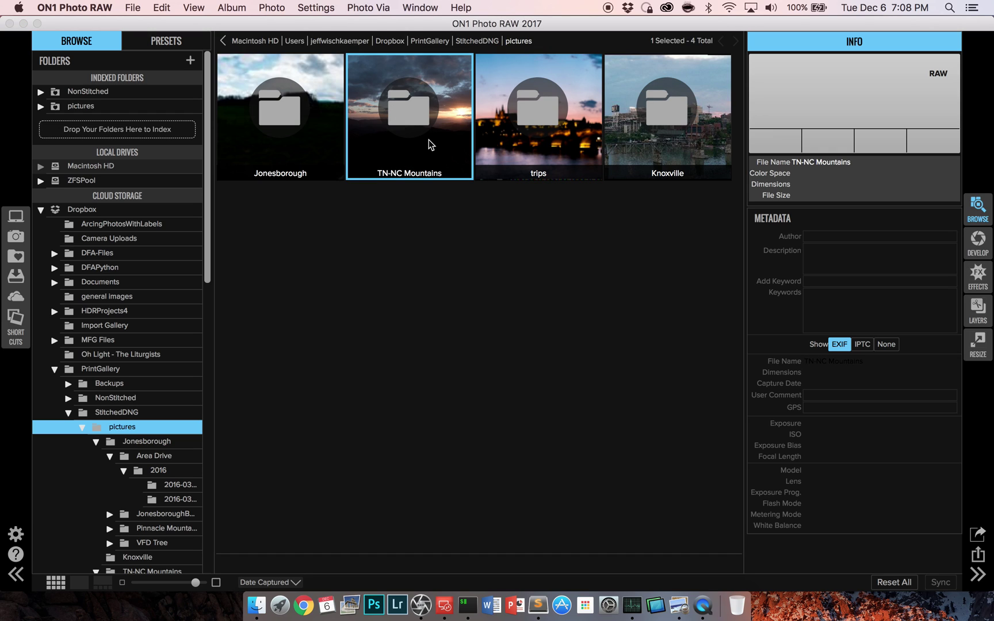
pyautogui.doubleClick(380, 135)
pyautogui.click(398, 122)
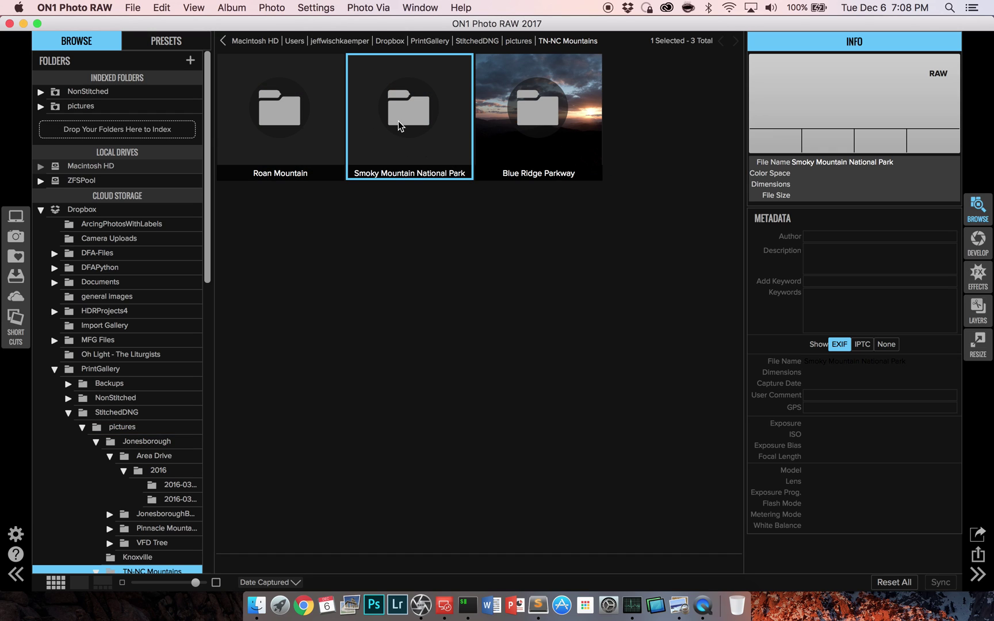
pyautogui.doubleClick(399, 121)
pyautogui.click(314, 107)
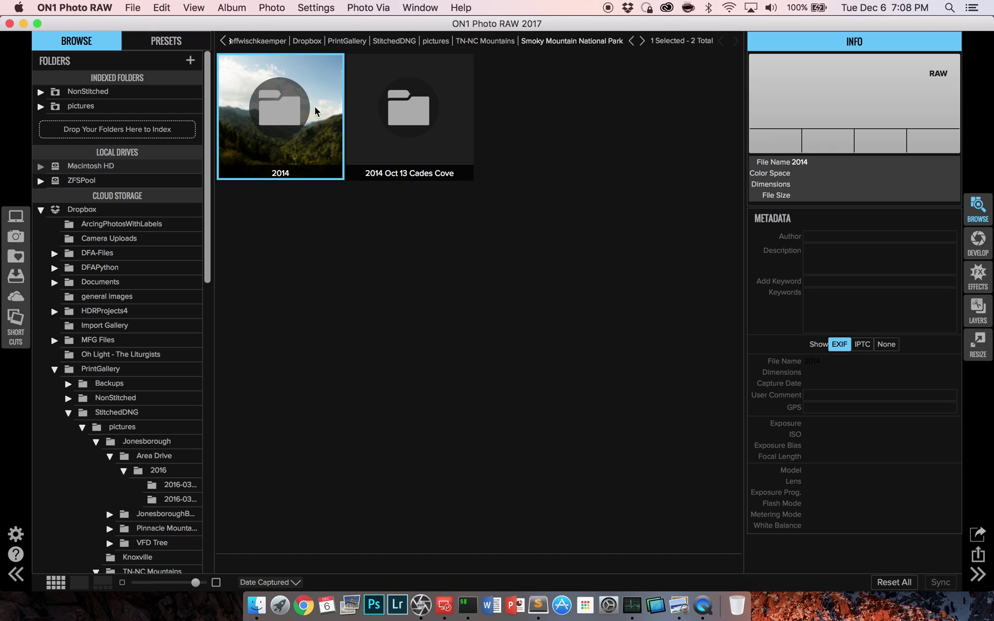
pyautogui.doubleClick(315, 106)
pyautogui.doubleClick(299, 128)
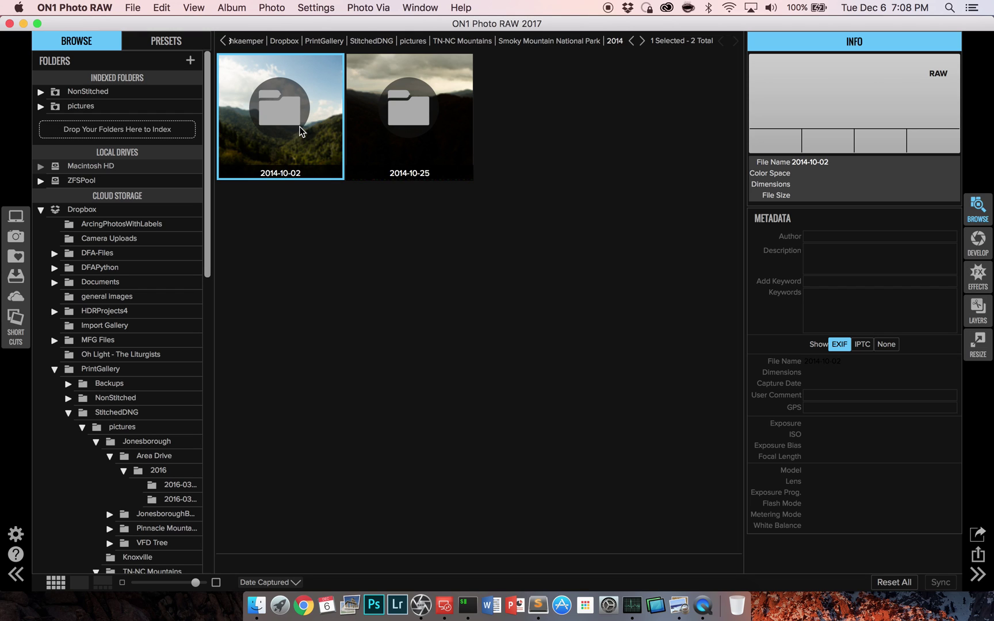
pyautogui.click(280, 129)
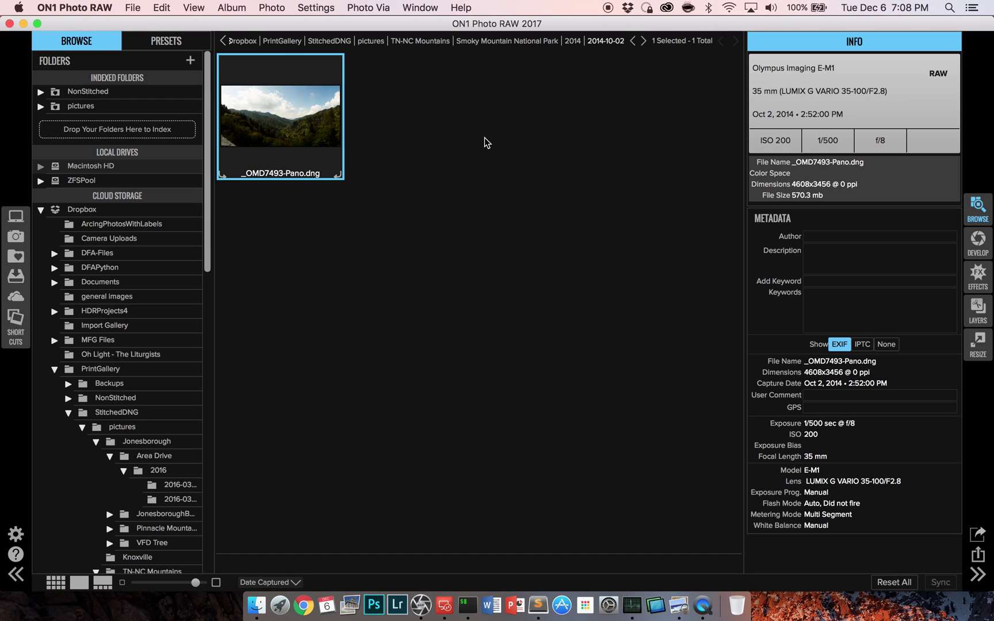
pyautogui.click(834, 260)
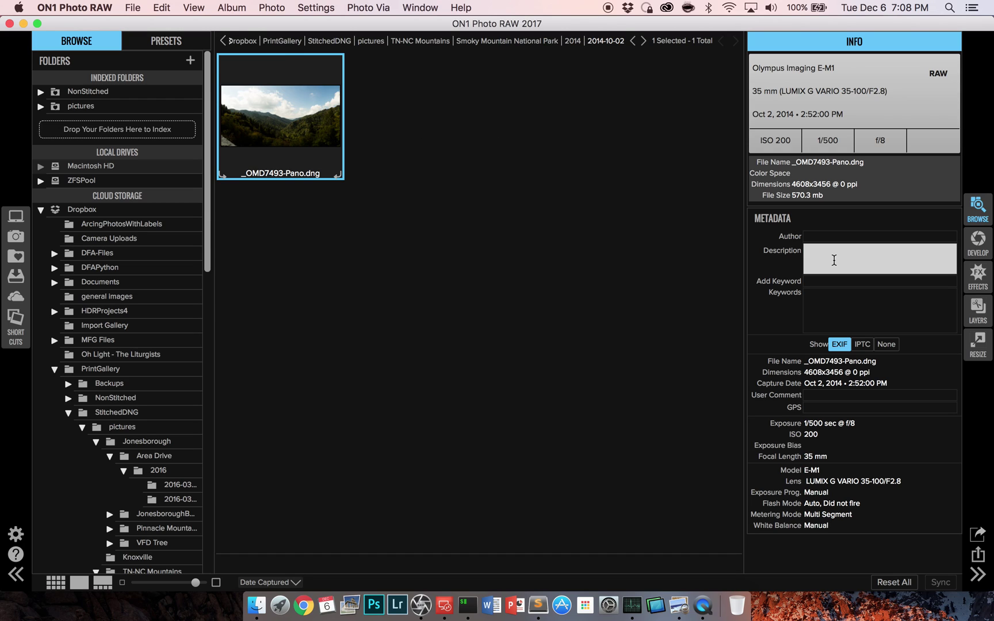
# - Load the 570 MB _OMD7493-Pano.dng panorama into the Develop module (Cmd+D)
pyautogui.click(974, 249)
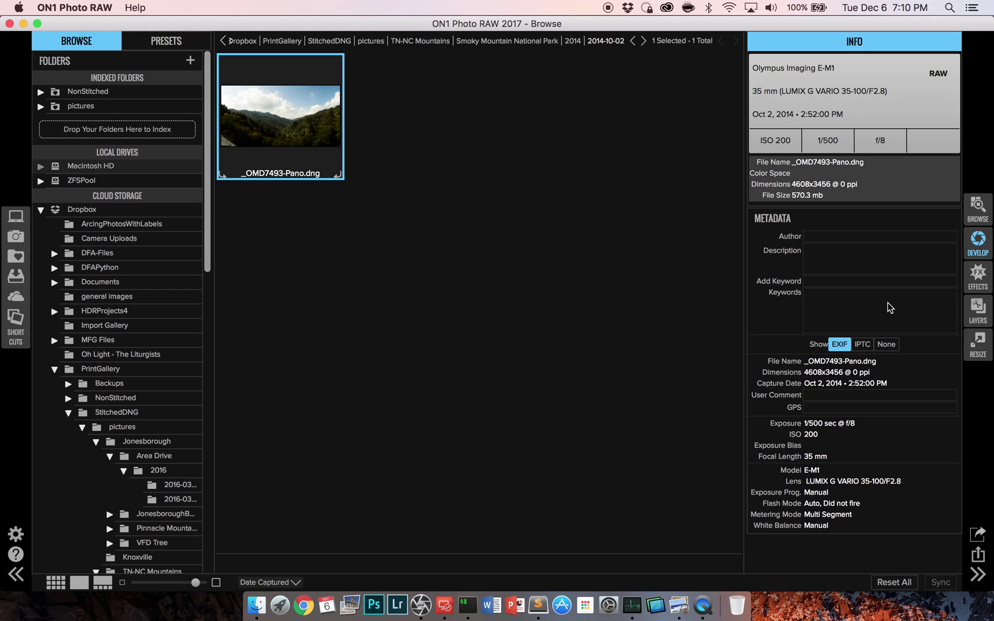
pyautogui.press('super+d')
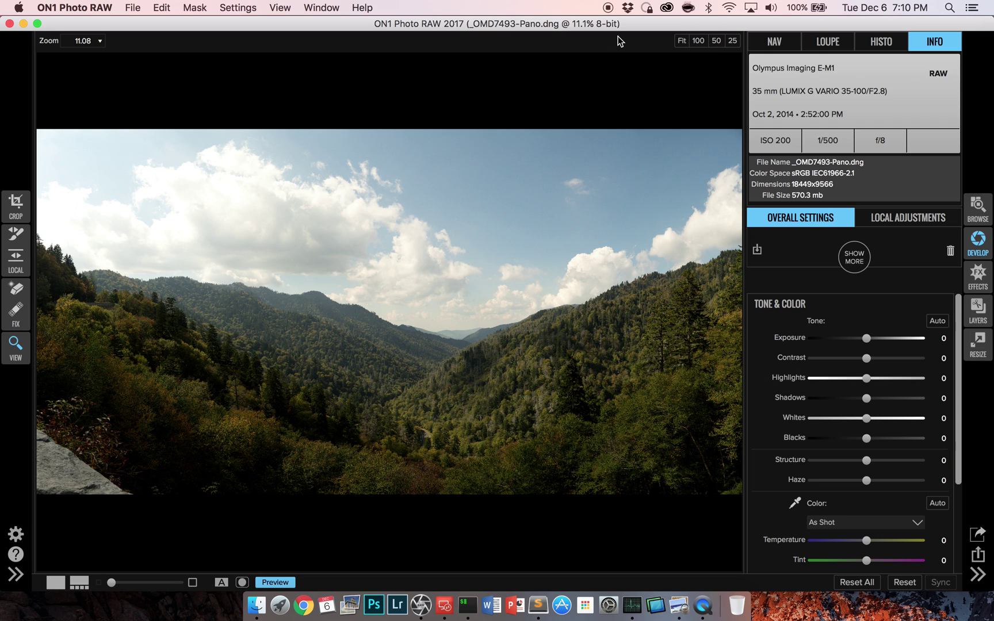
# - At 50% zoom over the valley, set Highlights to -100 and Temperature to -40
pyautogui.click(716, 40)
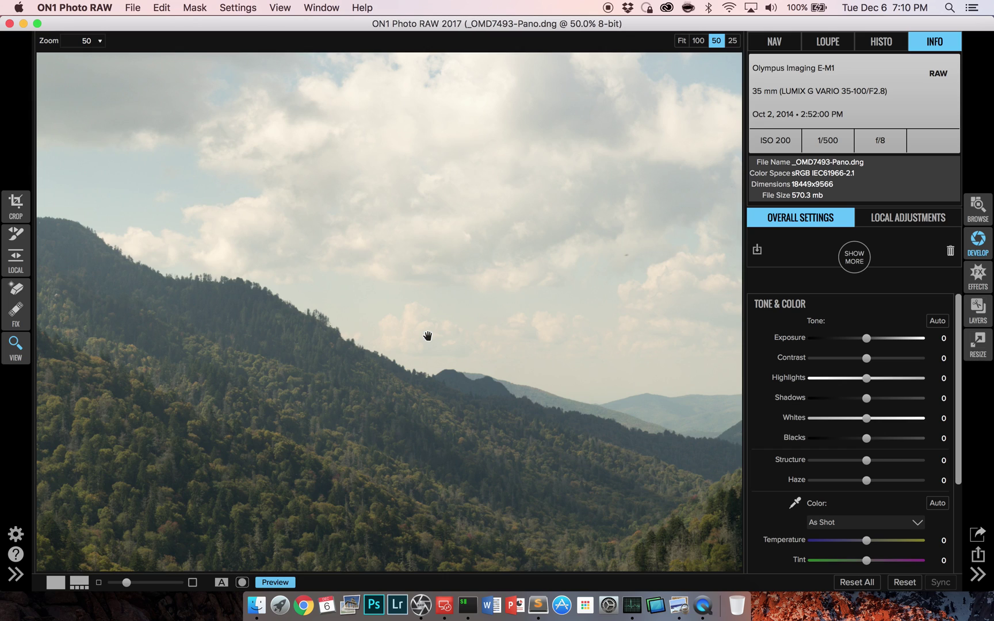
pyautogui.moveTo(515, 401); pyautogui.dragTo(377, 346)
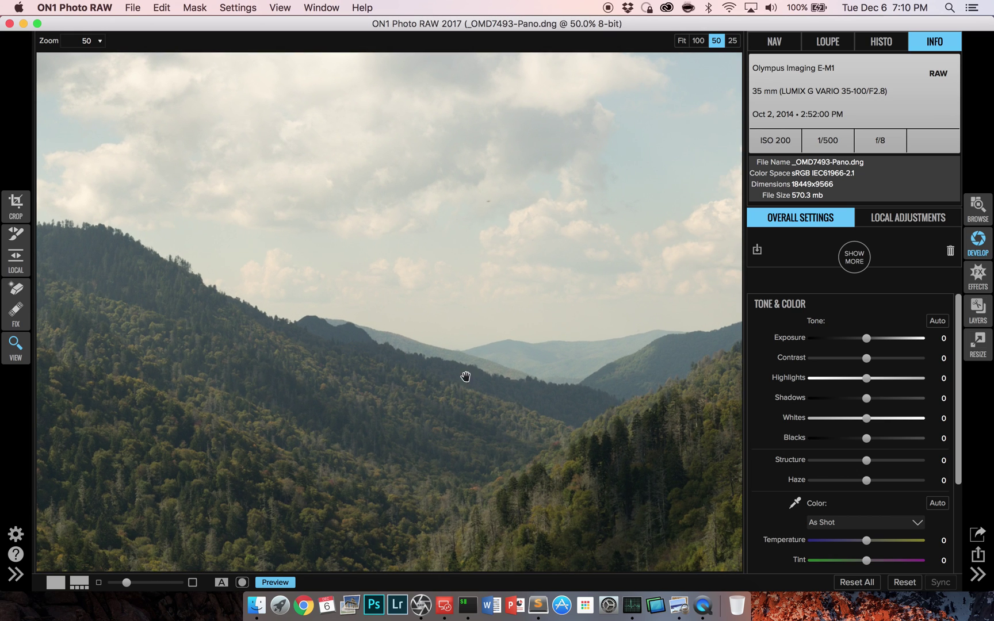
pyautogui.moveTo(465, 376); pyautogui.dragTo(227, 295)
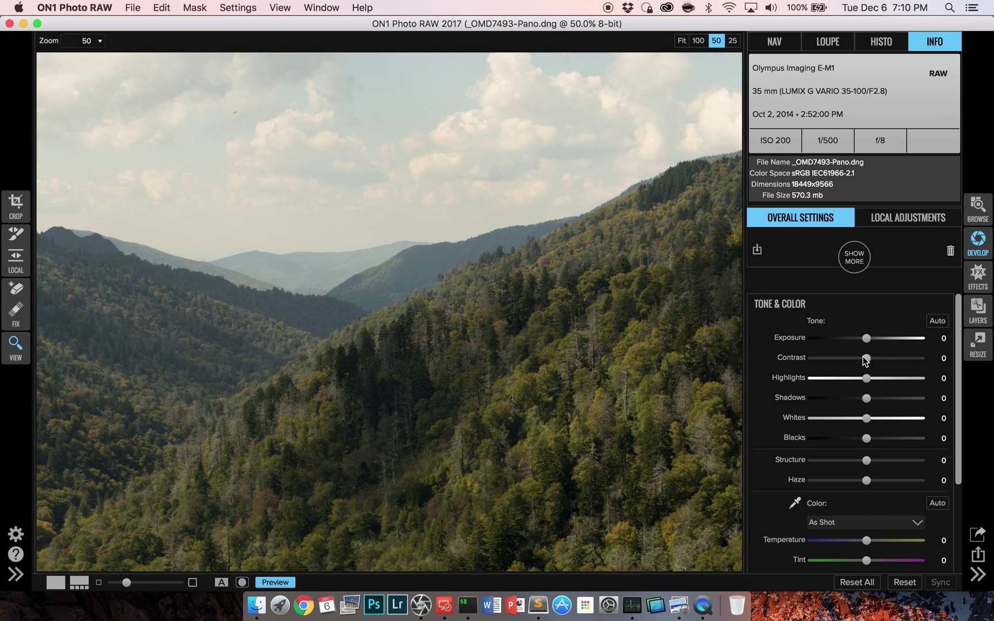
pyautogui.moveTo(866, 378); pyautogui.dragTo(811, 380)
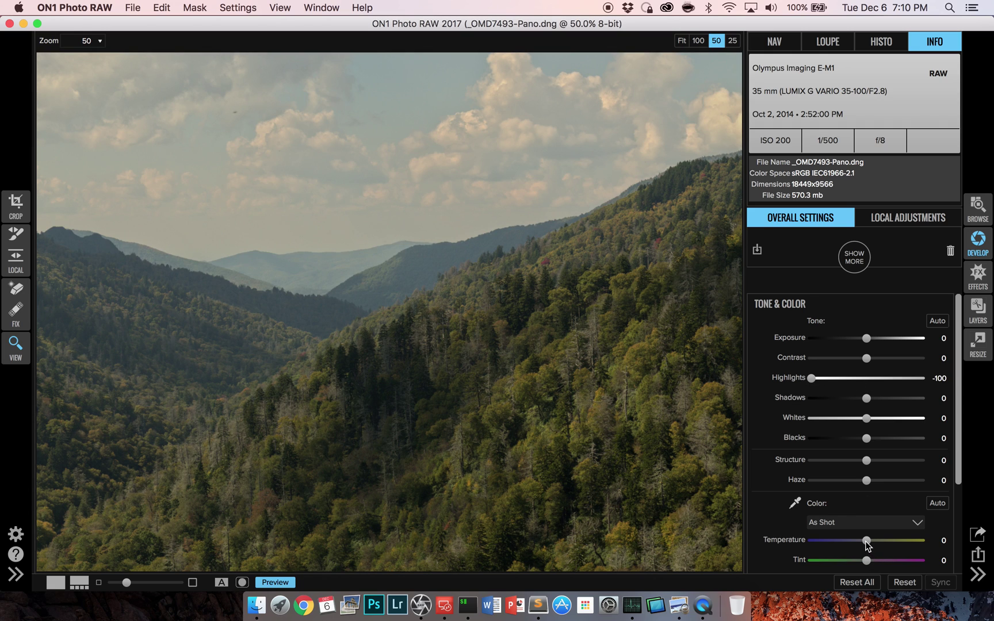
pyautogui.moveTo(867, 540); pyautogui.dragTo(842, 542)
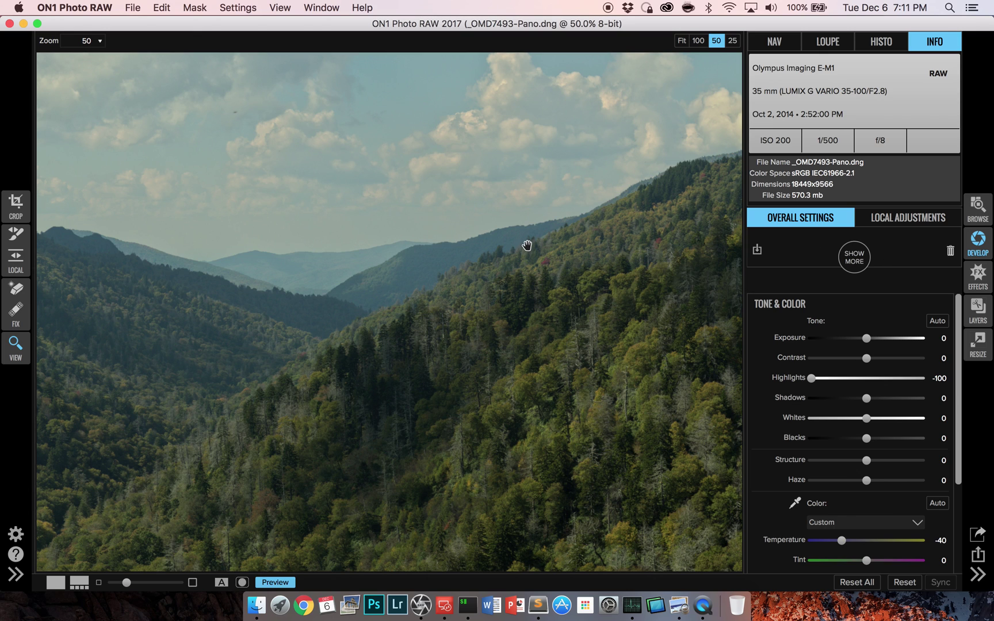
# - Fit the entire 18449x9566 panorama in the view with Cmd+0
pyautogui.press('super+0')
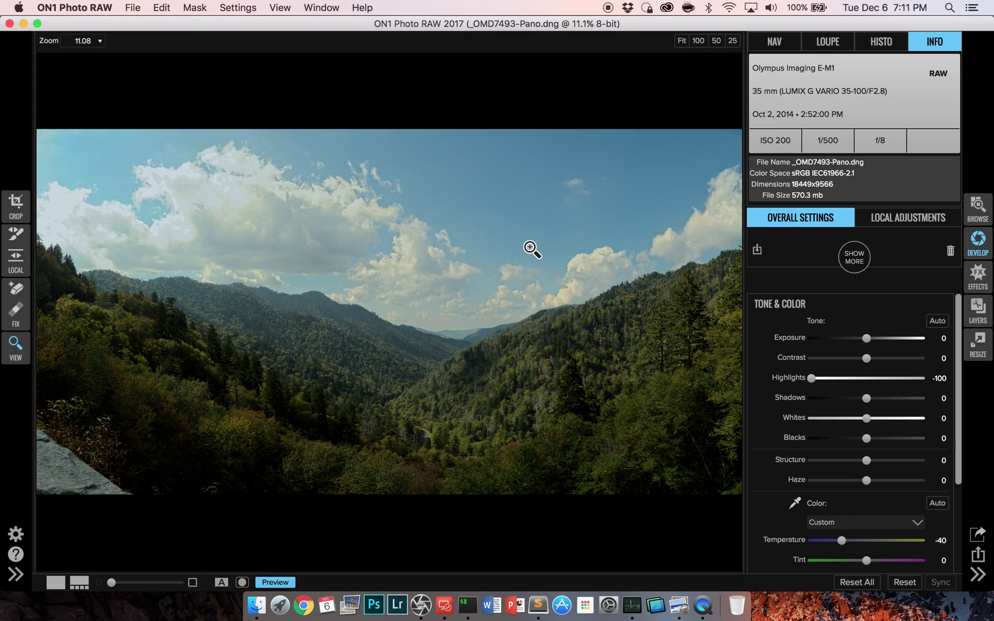